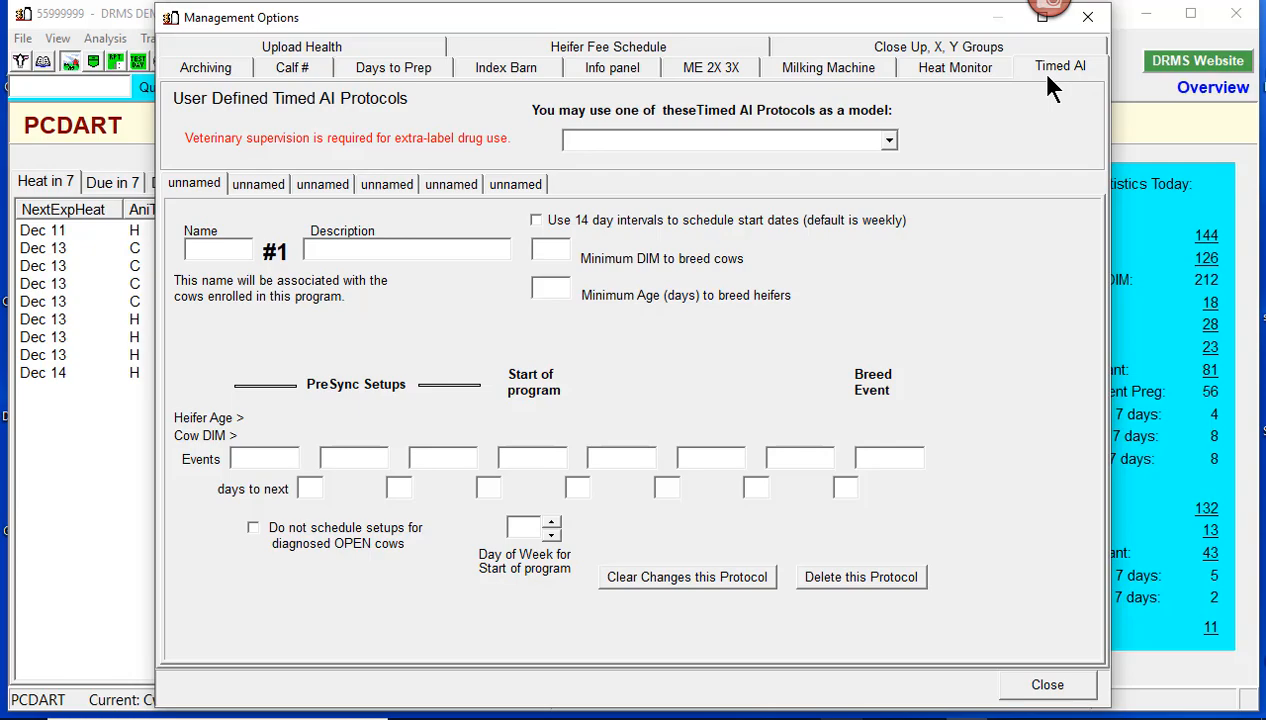
- Model user protocol #1 on Std Protocol 3:Pre-synch, naming it presyn with 80 minimum DIM to breed cows
click(888, 141)
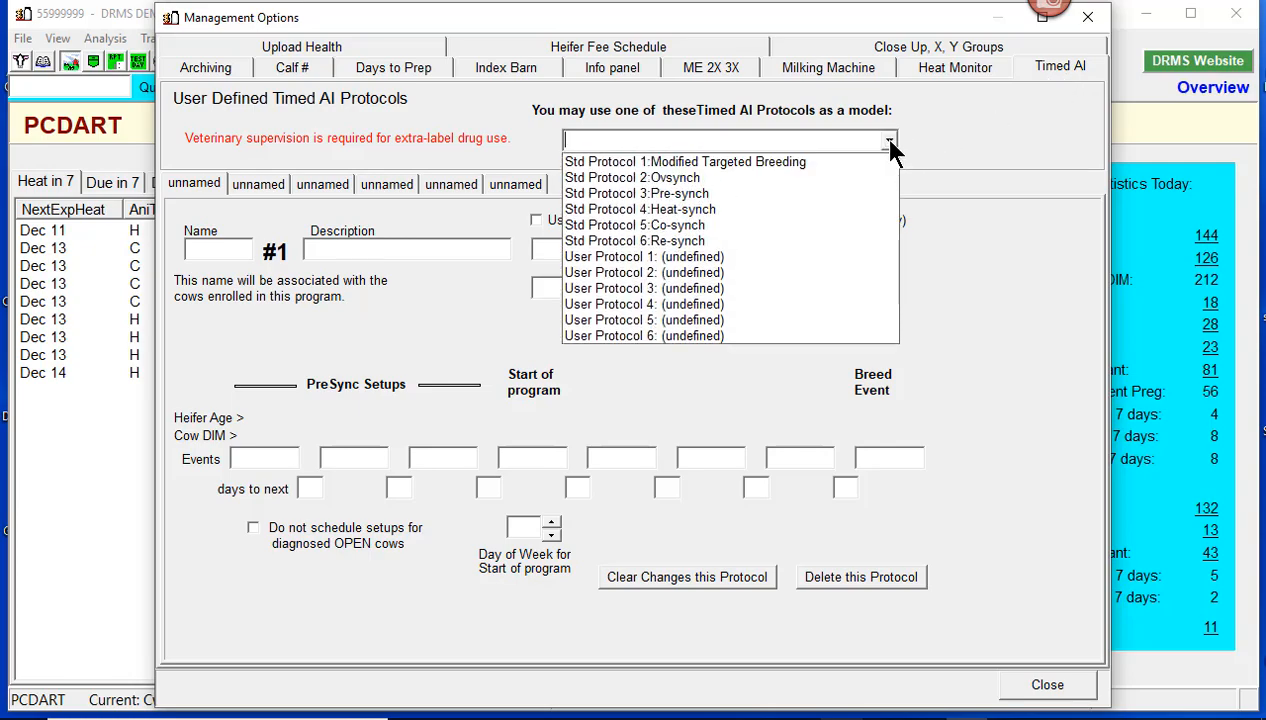
click(680, 193)
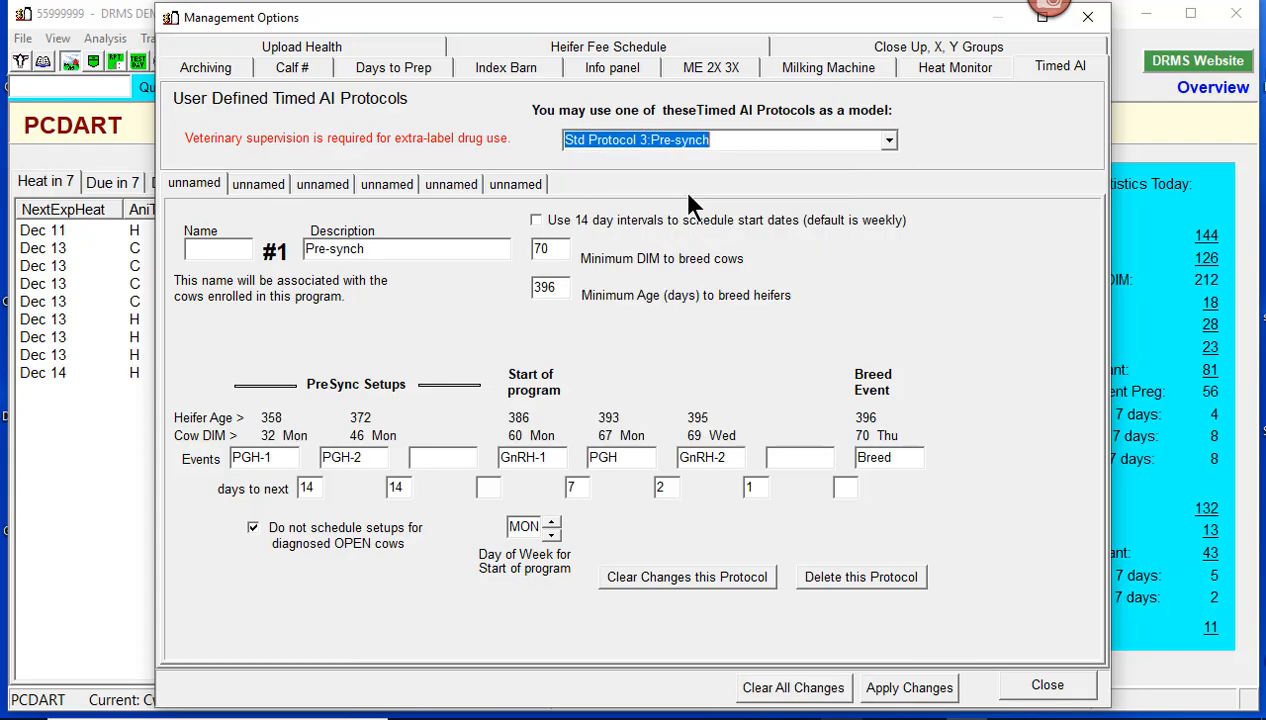
click(184, 186)
click(202, 249)
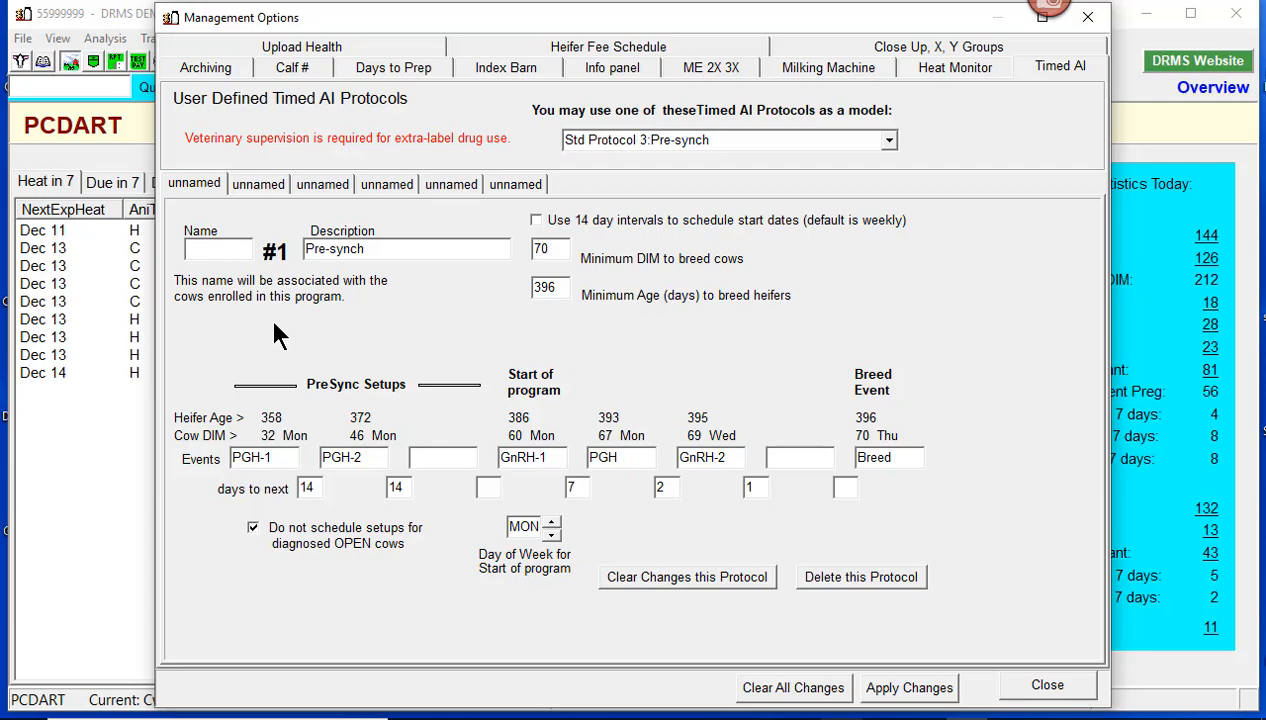
text(presyn)
click(553, 249)
text(80)
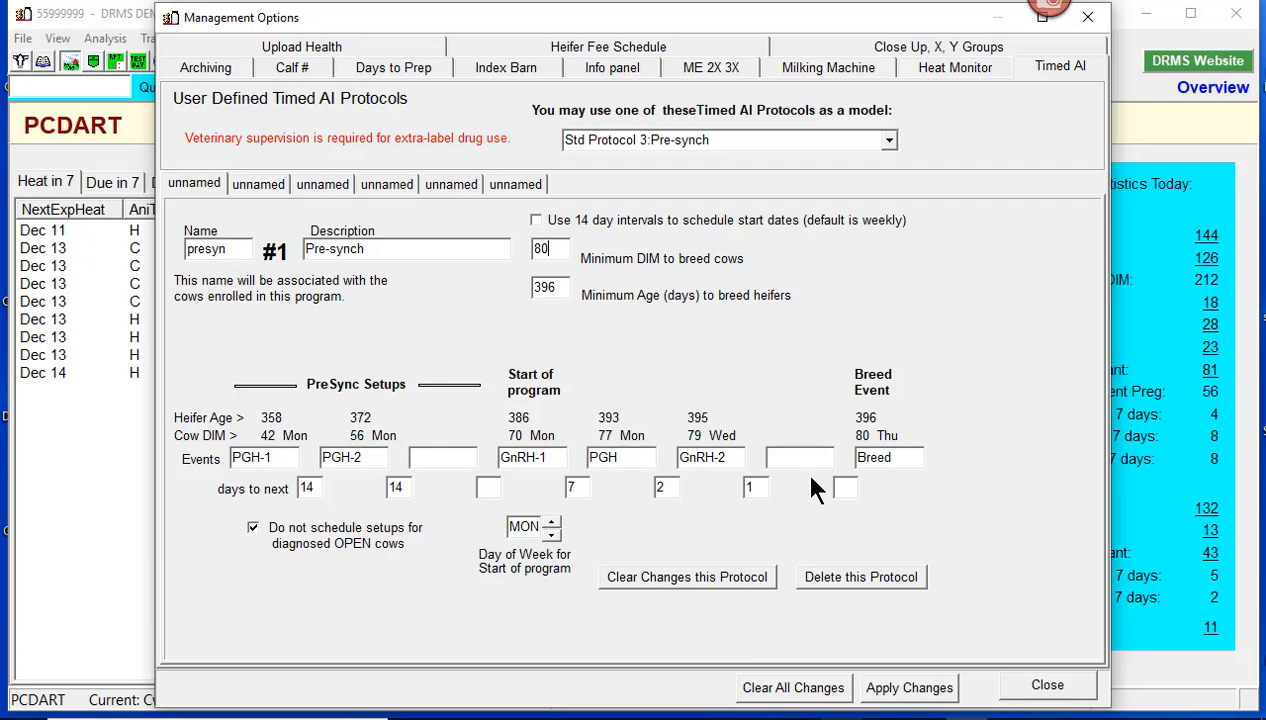
- Set the two events following GnRH-1 to PGH-3 and PGH-4, with 1 day between them
double_click(722, 457)
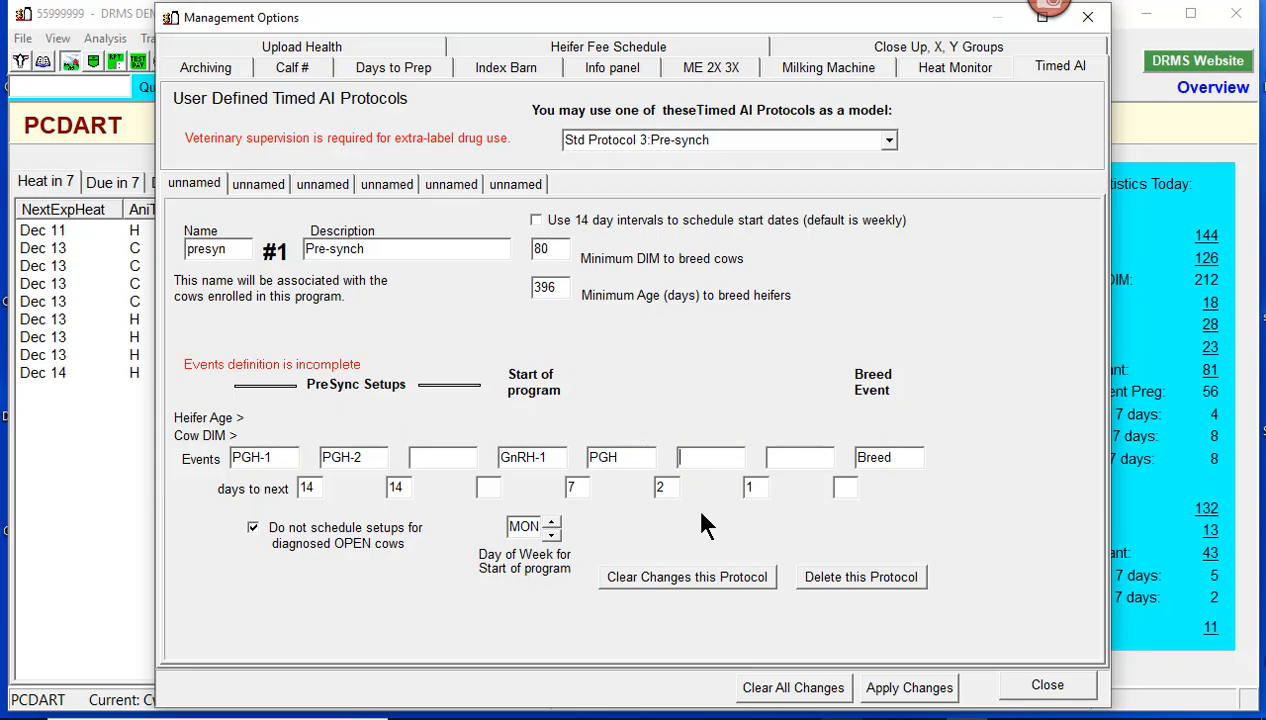
text(PGH-4)
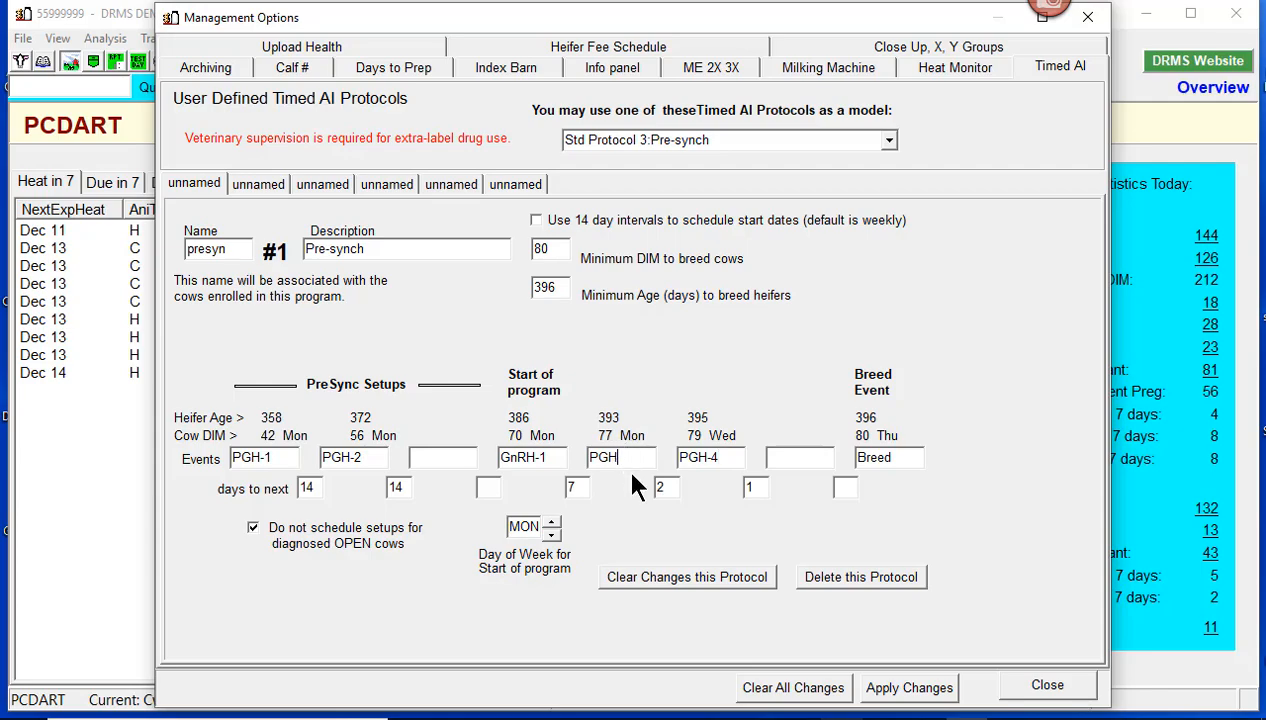
text(-3)
click(661, 487)
text(1)
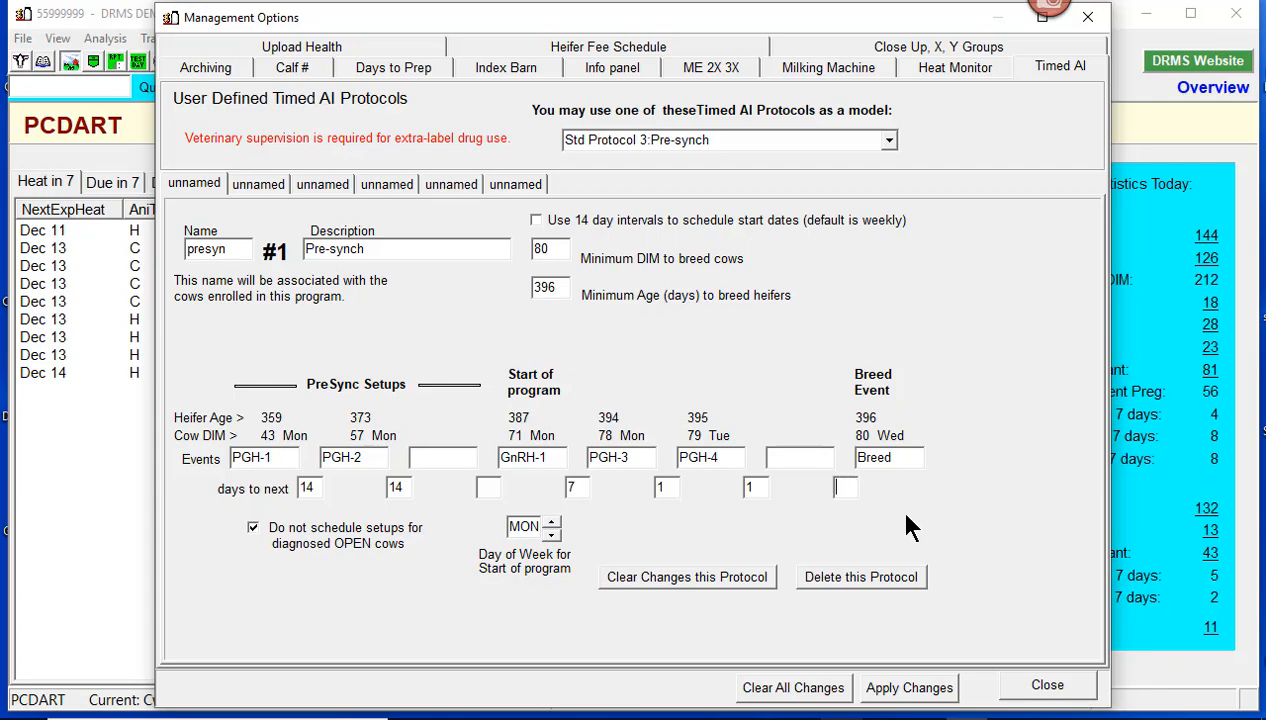
- Add a GnrhPM event between PGH-4 and Breed, with 1 day to the Breed event
text(1)
click(789, 456)
text(GnrhPM)
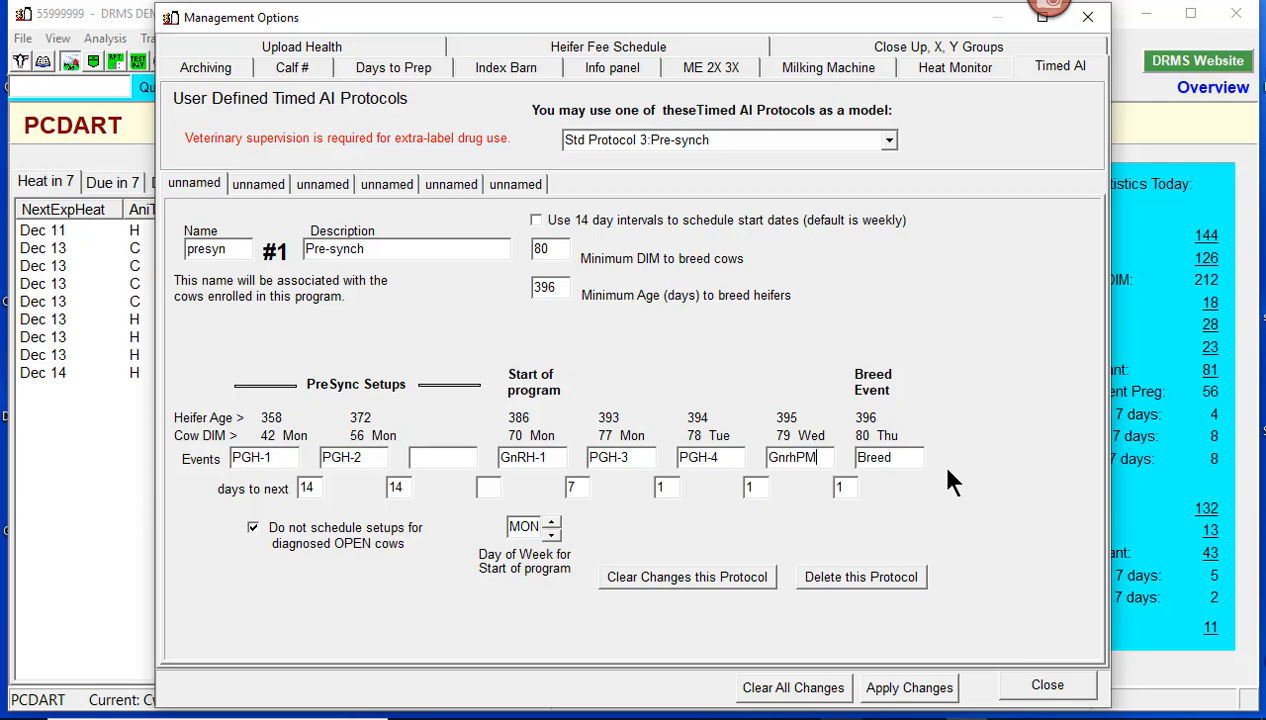
- Set the program's start day of week to Tue, apply the protocol changes and close Management Options
click(551, 523)
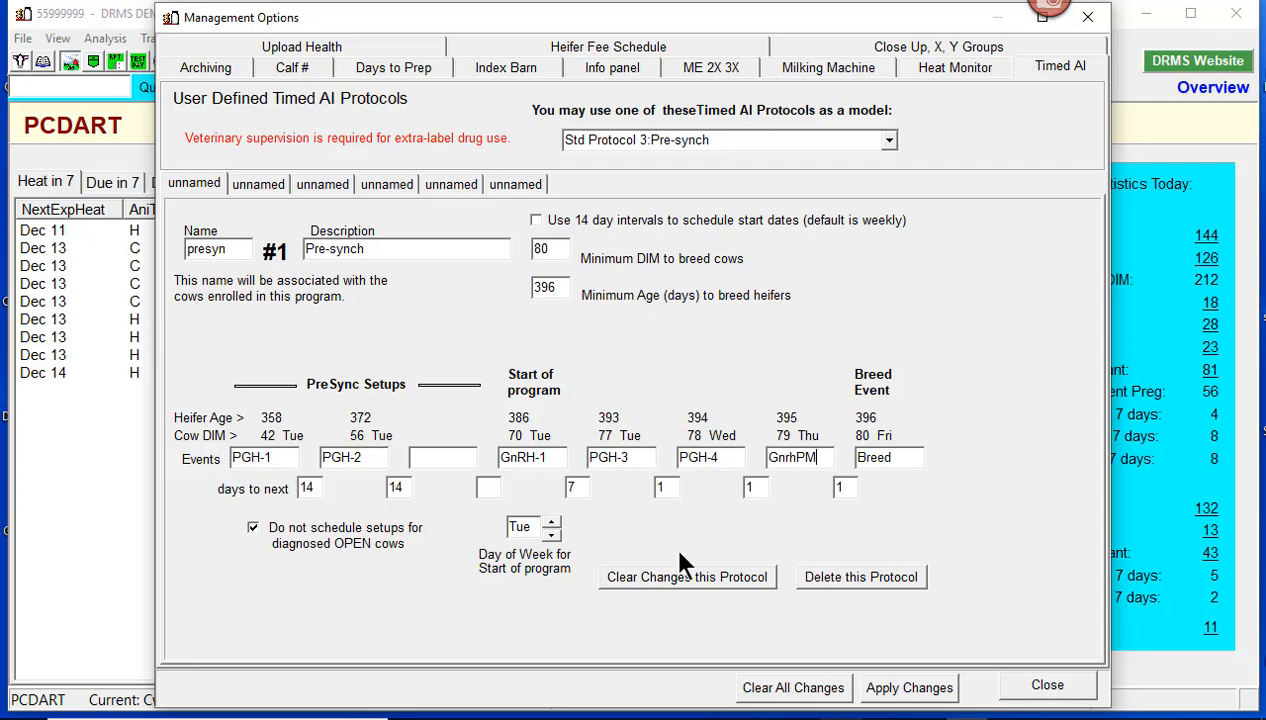
click(905, 690)
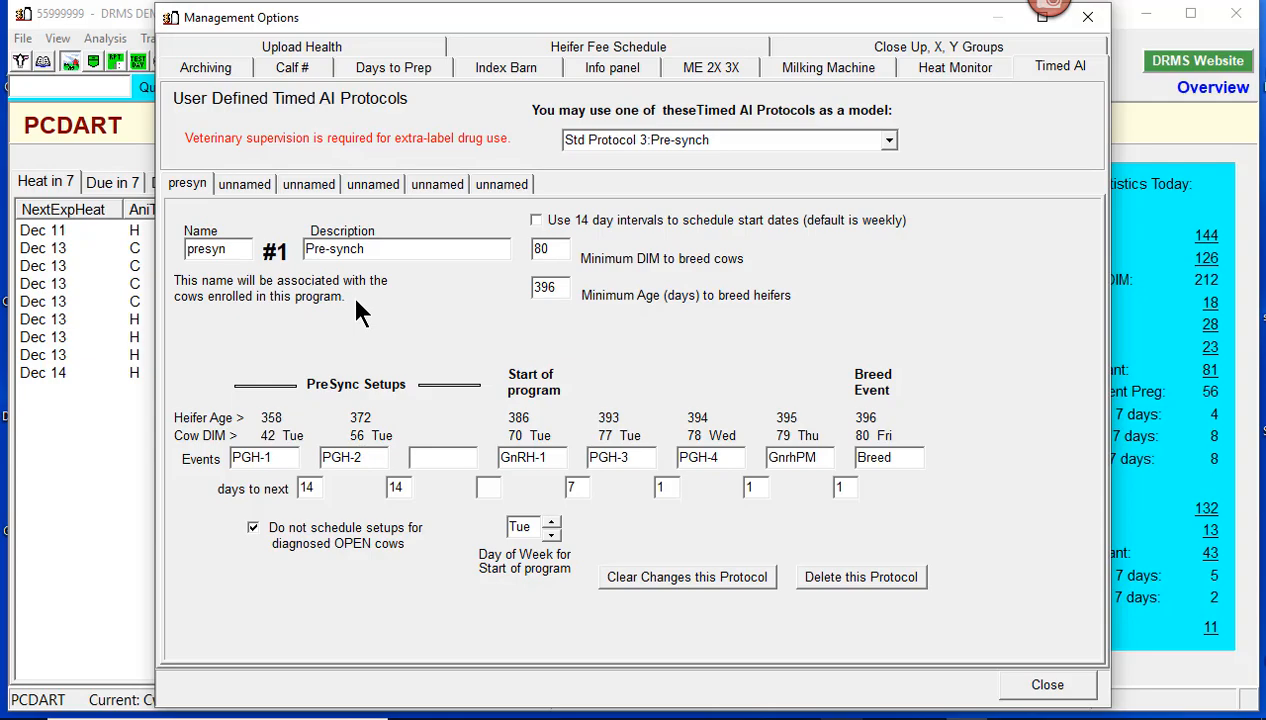
click(1090, 22)
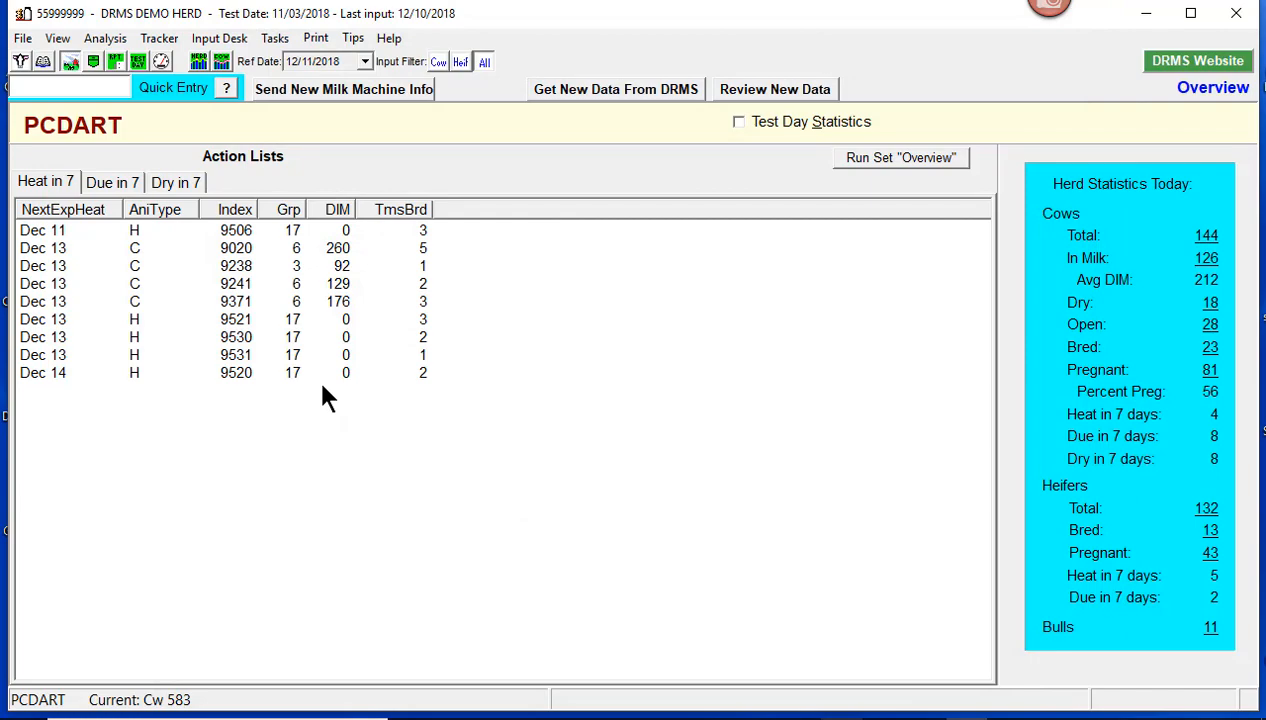
- Preview standard report 134 Timed AI - Eligible for Enrollment for the presyn protocol, then close the preview
click(115, 60)
double_click(103, 188)
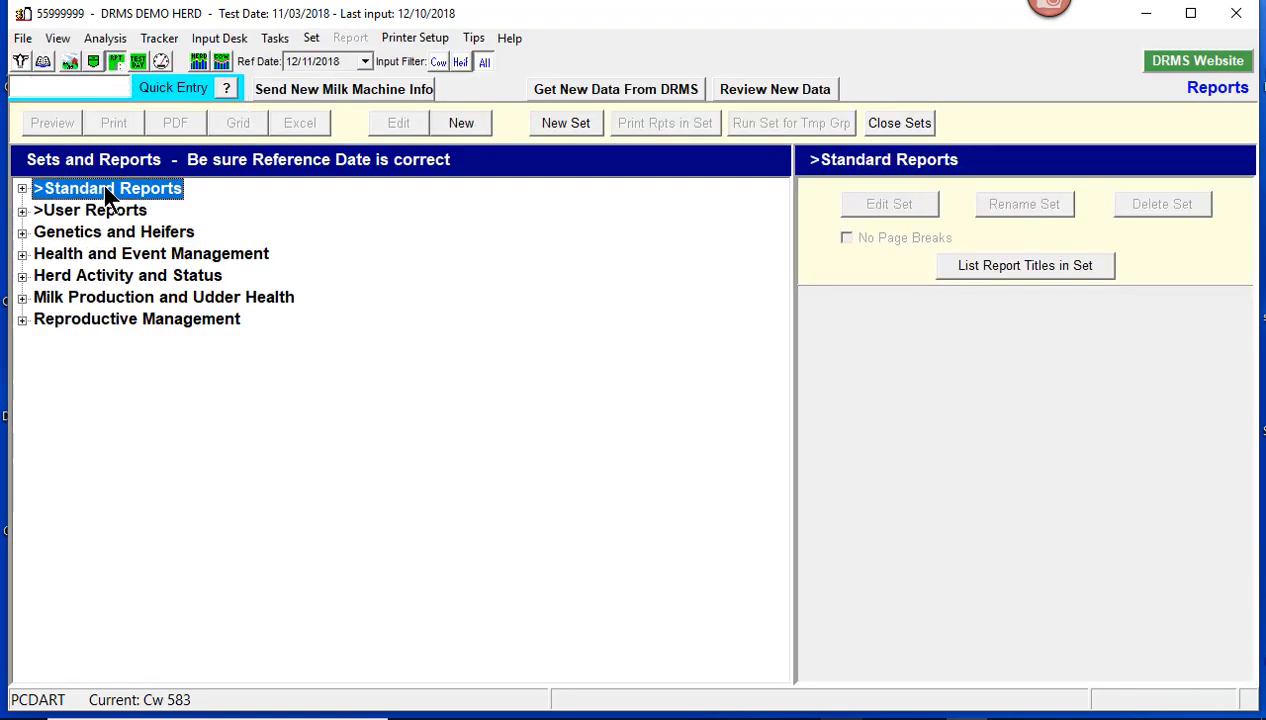
drag(772, 279, 745, 448)
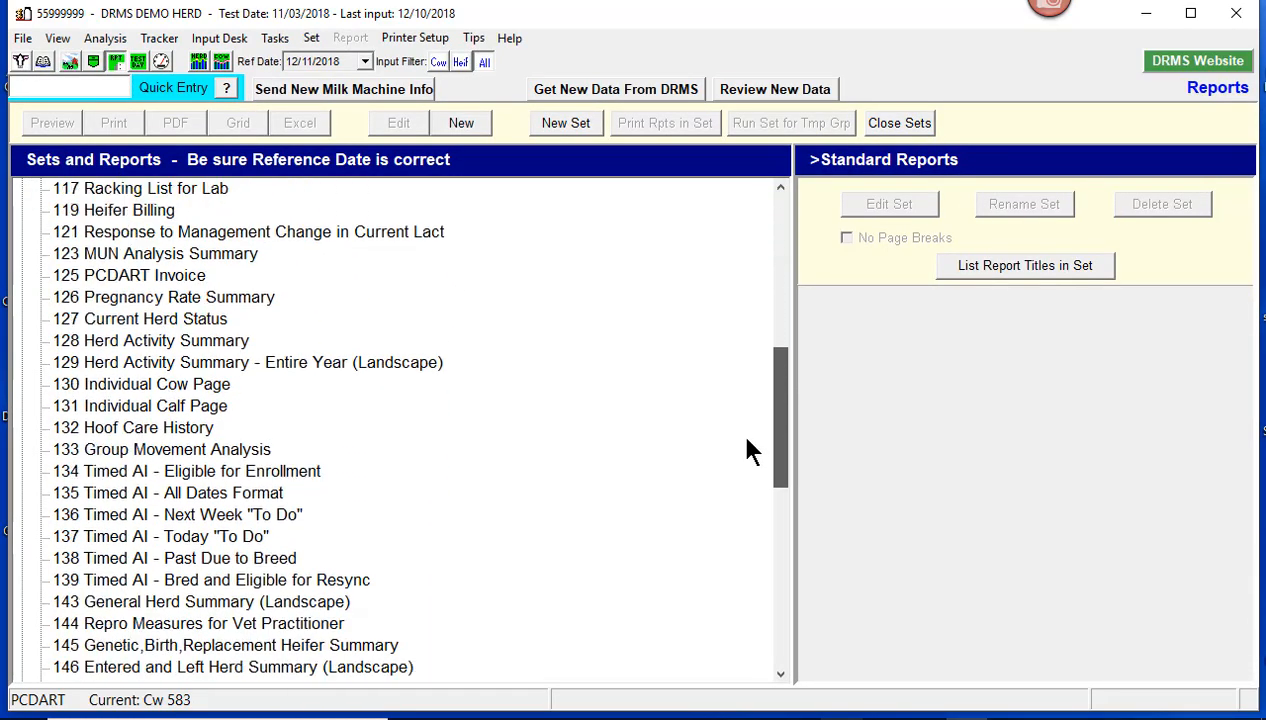
click(208, 474)
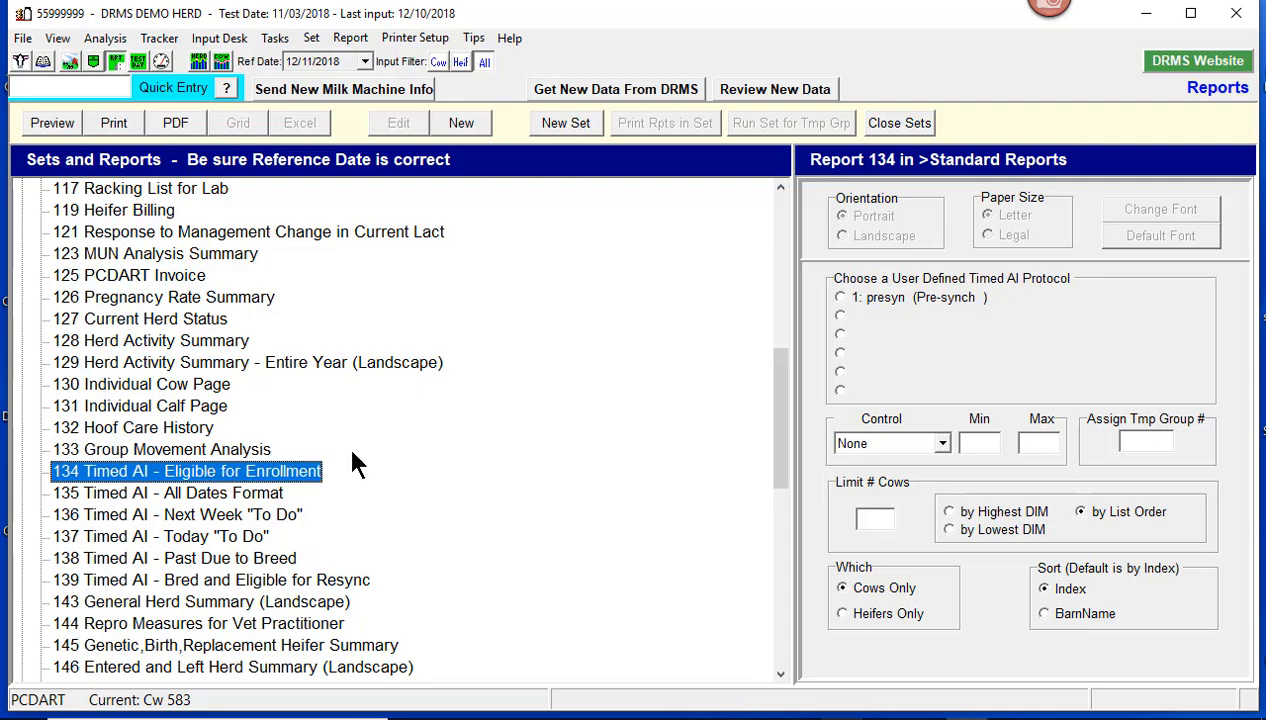
click(838, 296)
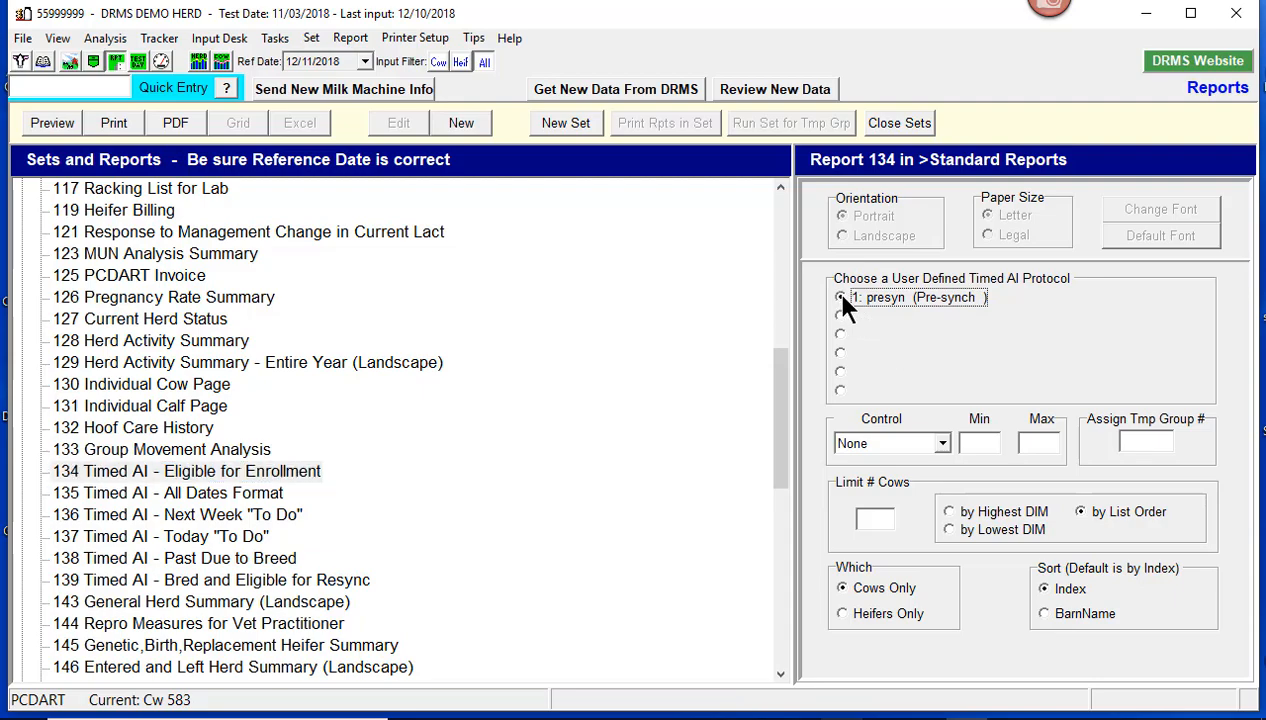
click(168, 476)
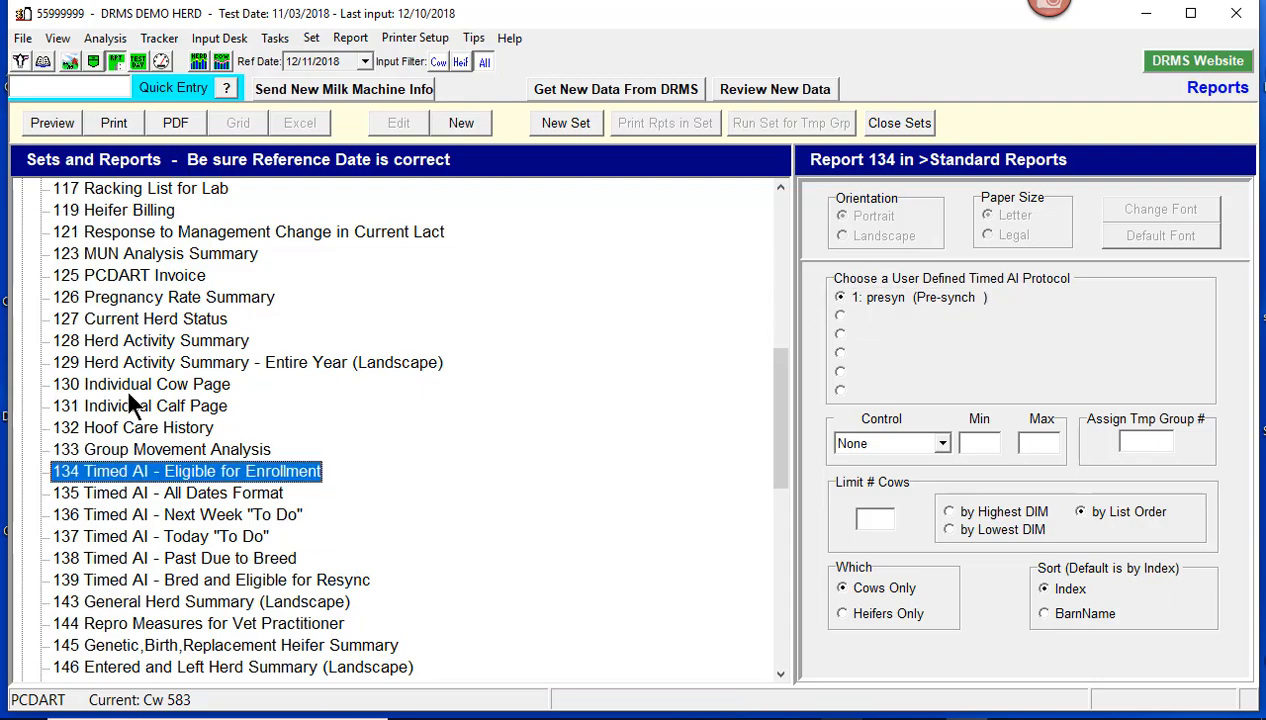
click(40, 124)
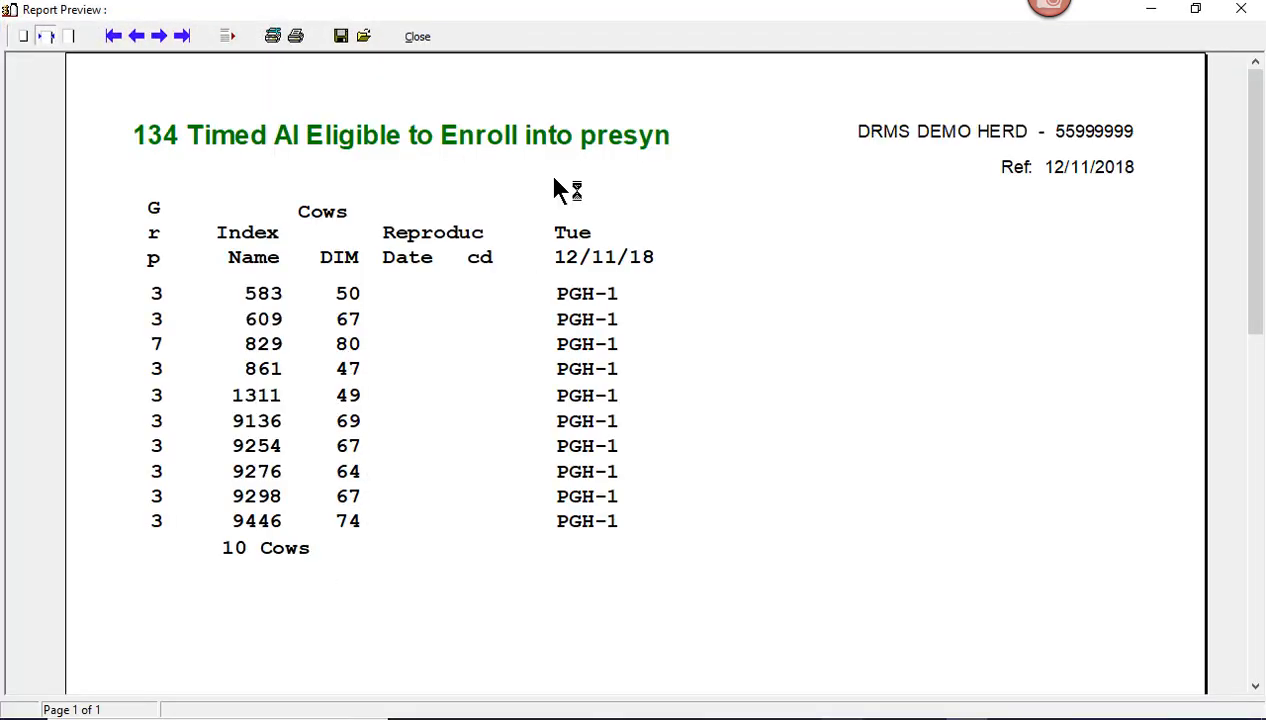
click(417, 36)
- Assign the report's eligible cows to temporary group 33 by running the preview again, and close it
click(1127, 436)
text(33)
click(54, 118)
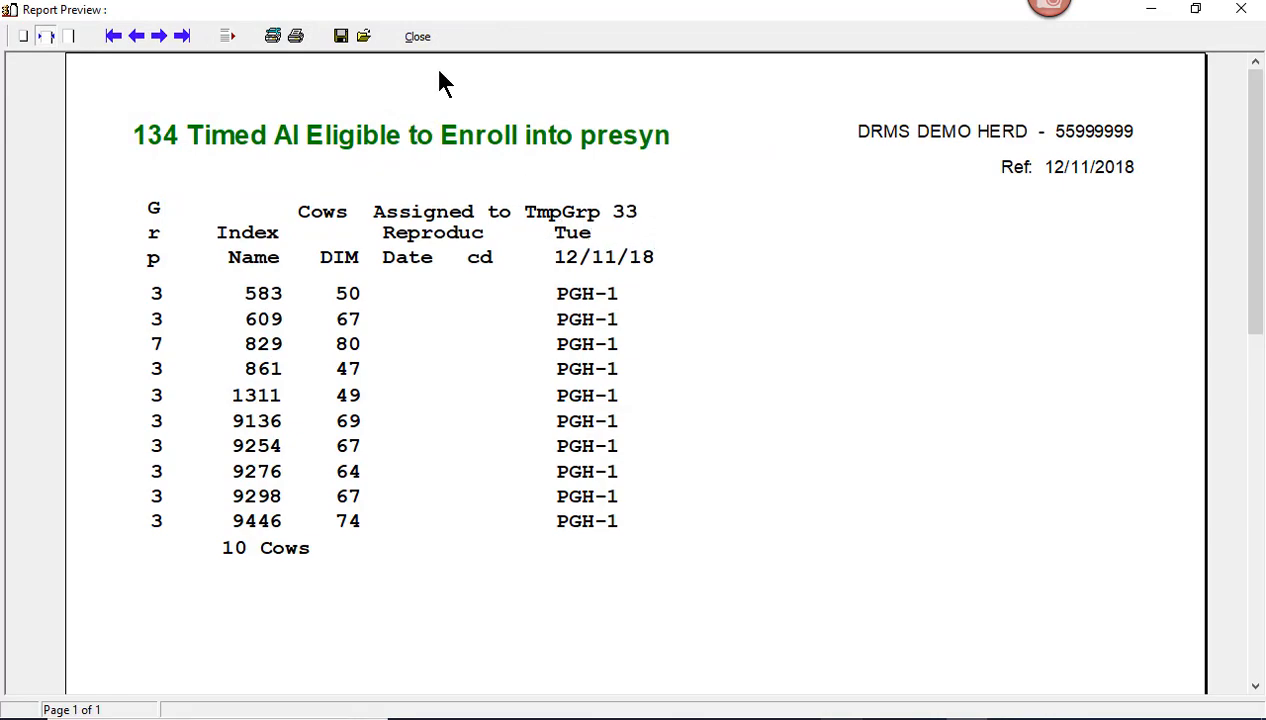
click(417, 37)
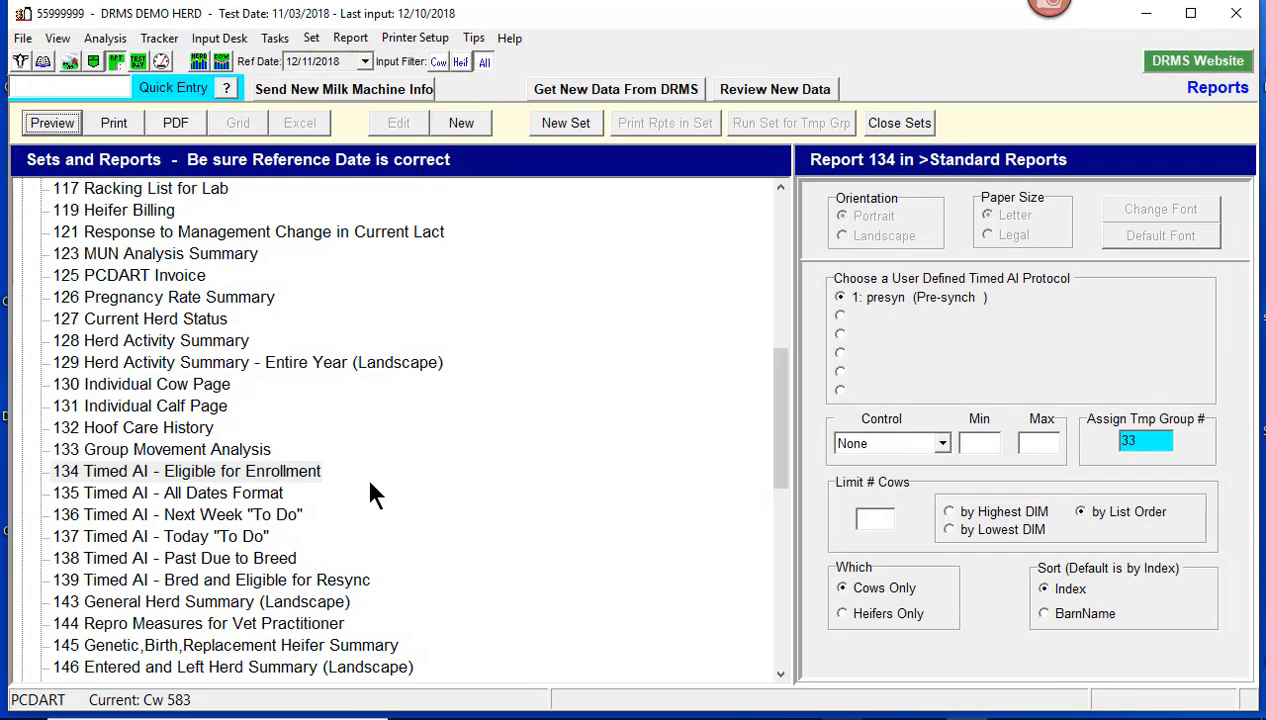
- Start a Timed AI entry in the Input Desk with animals selected beforehand, applying it to all cows in Temp-Group 33
click(41, 55)
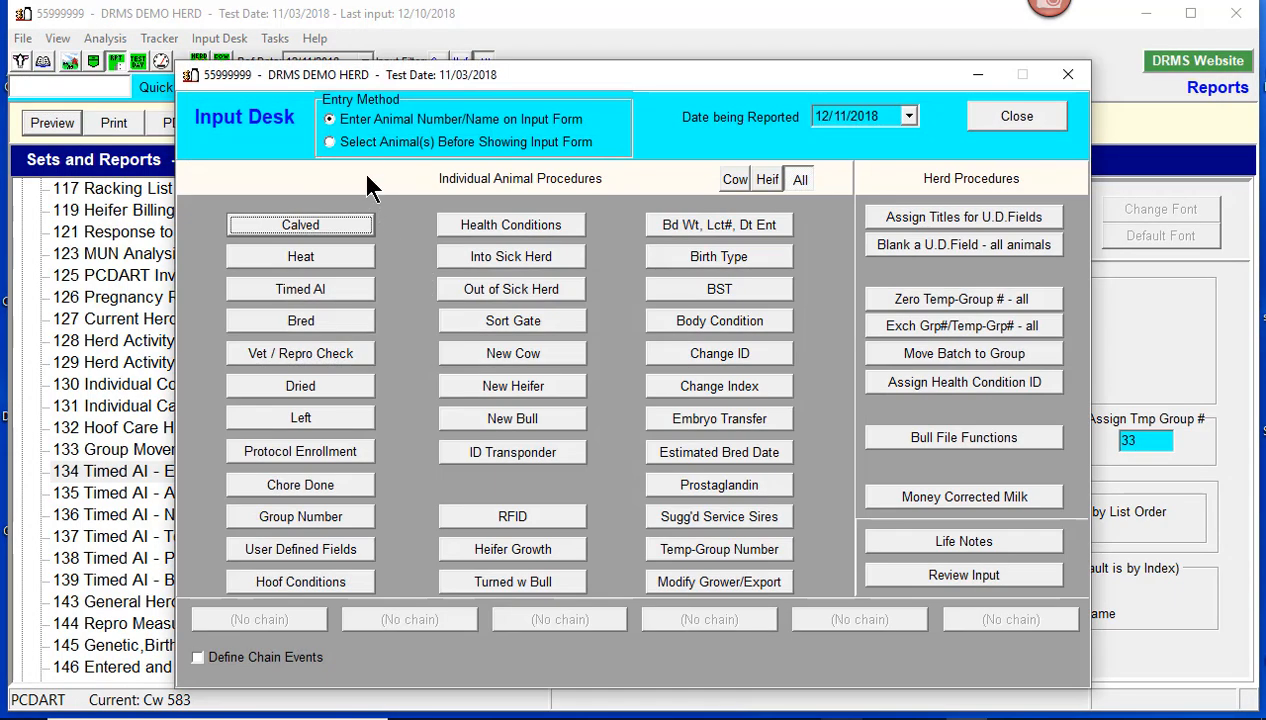
click(331, 142)
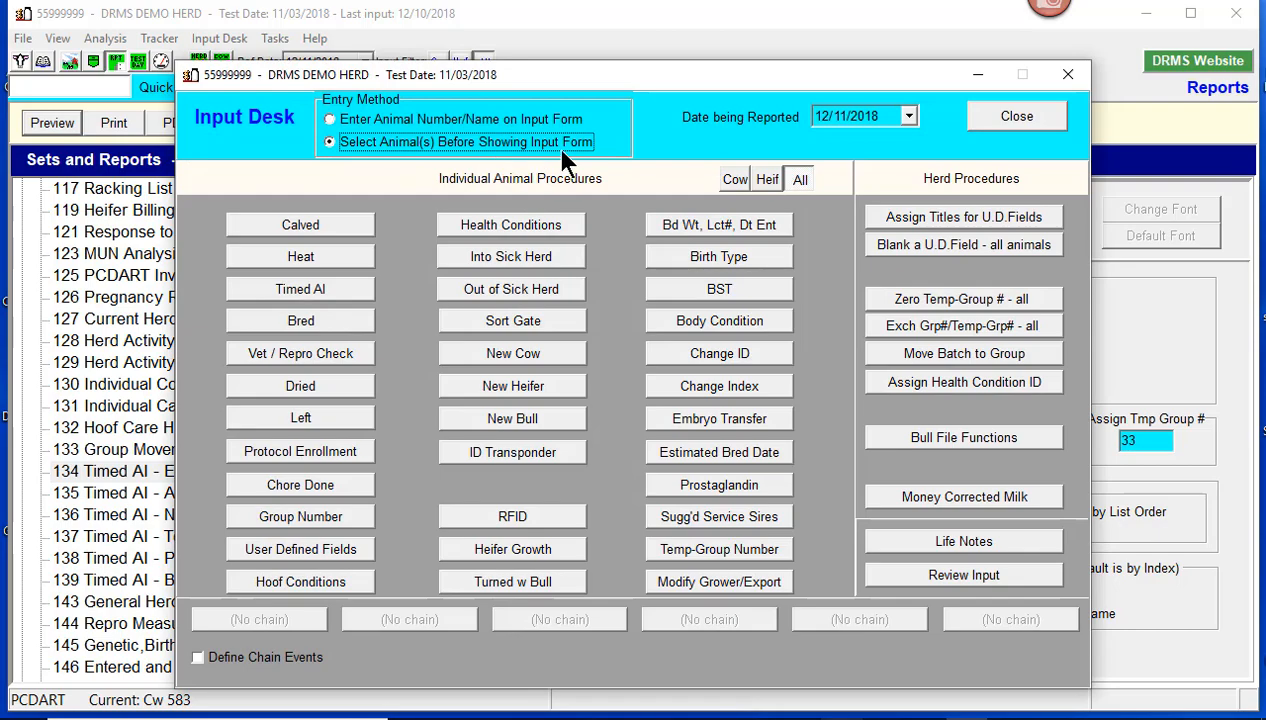
click(305, 295)
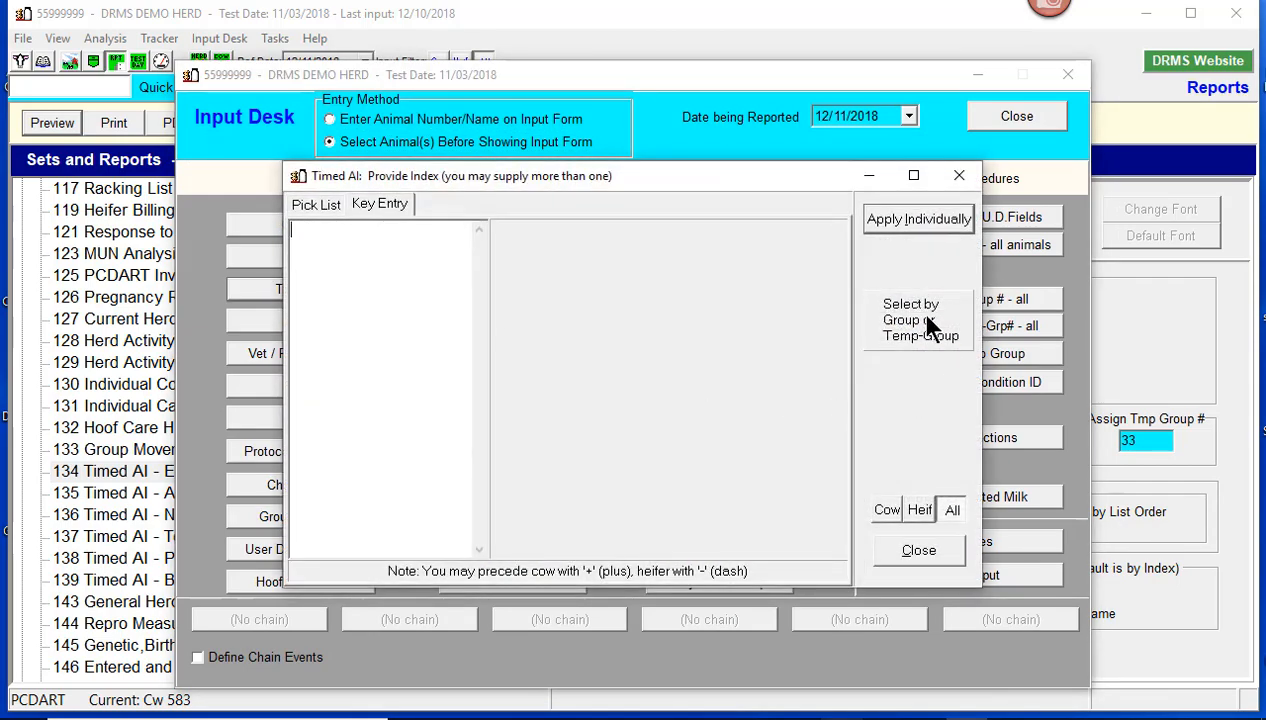
click(925, 320)
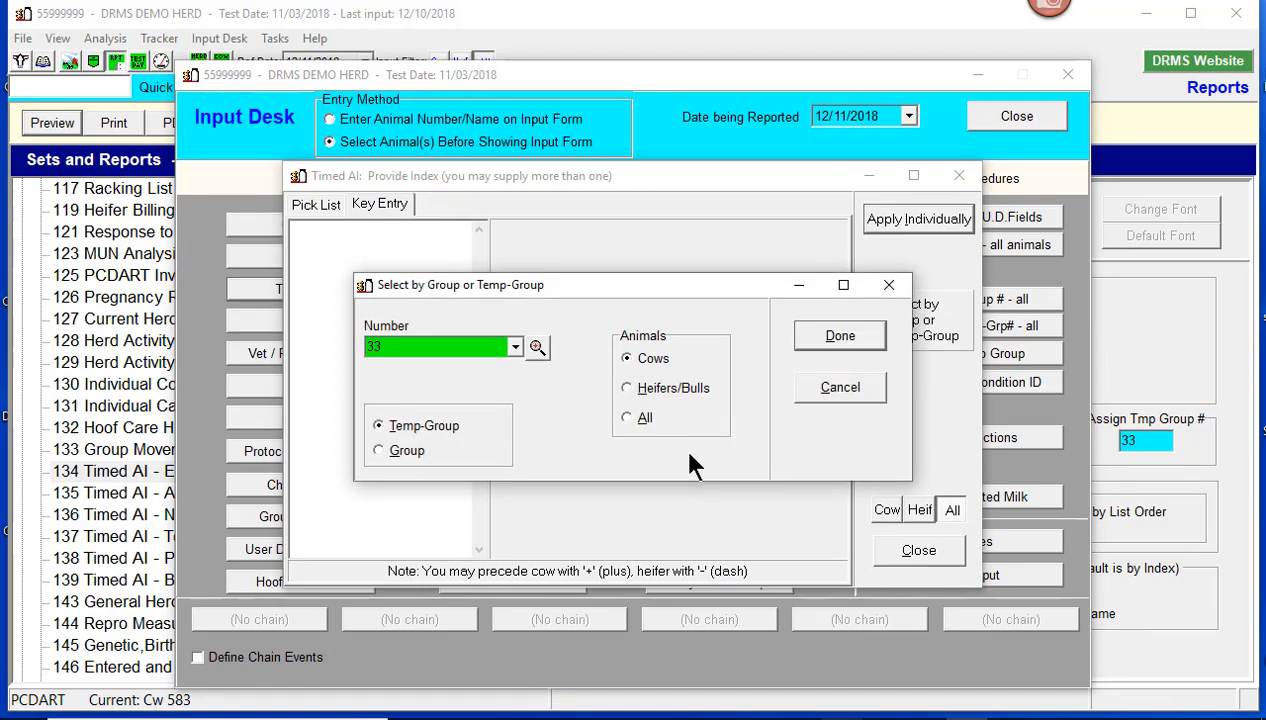
click(830, 328)
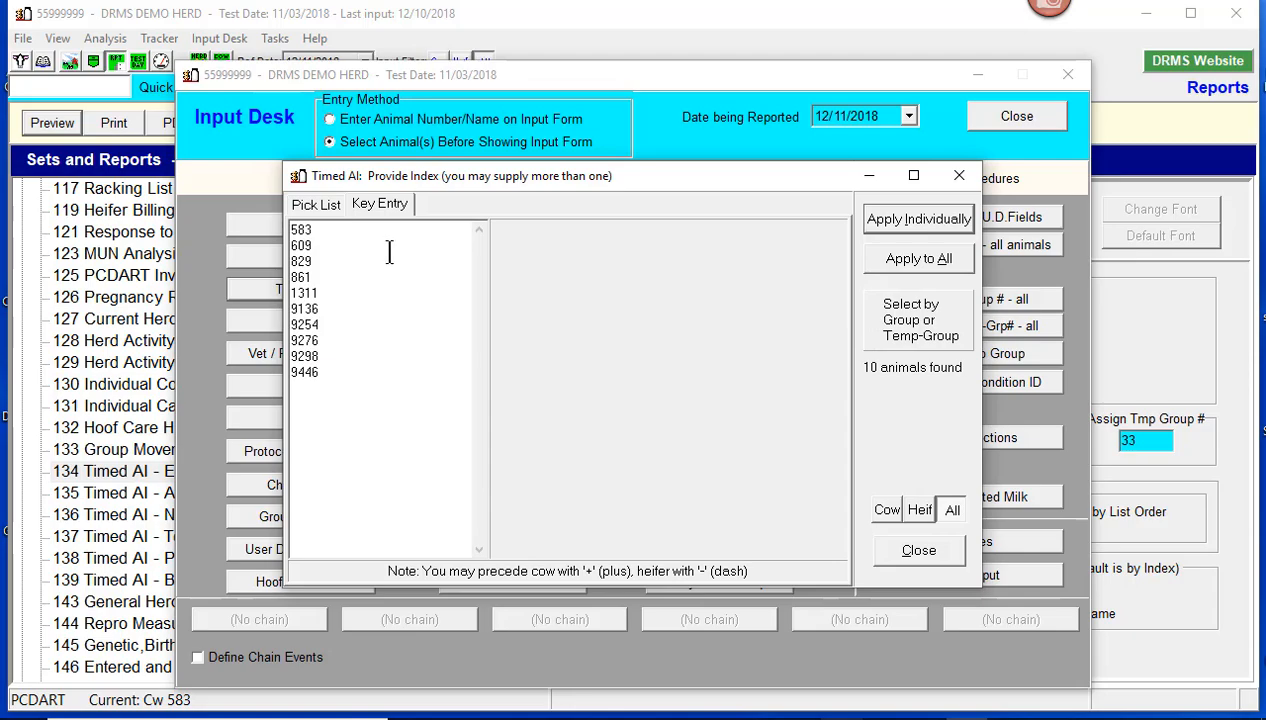
click(917, 257)
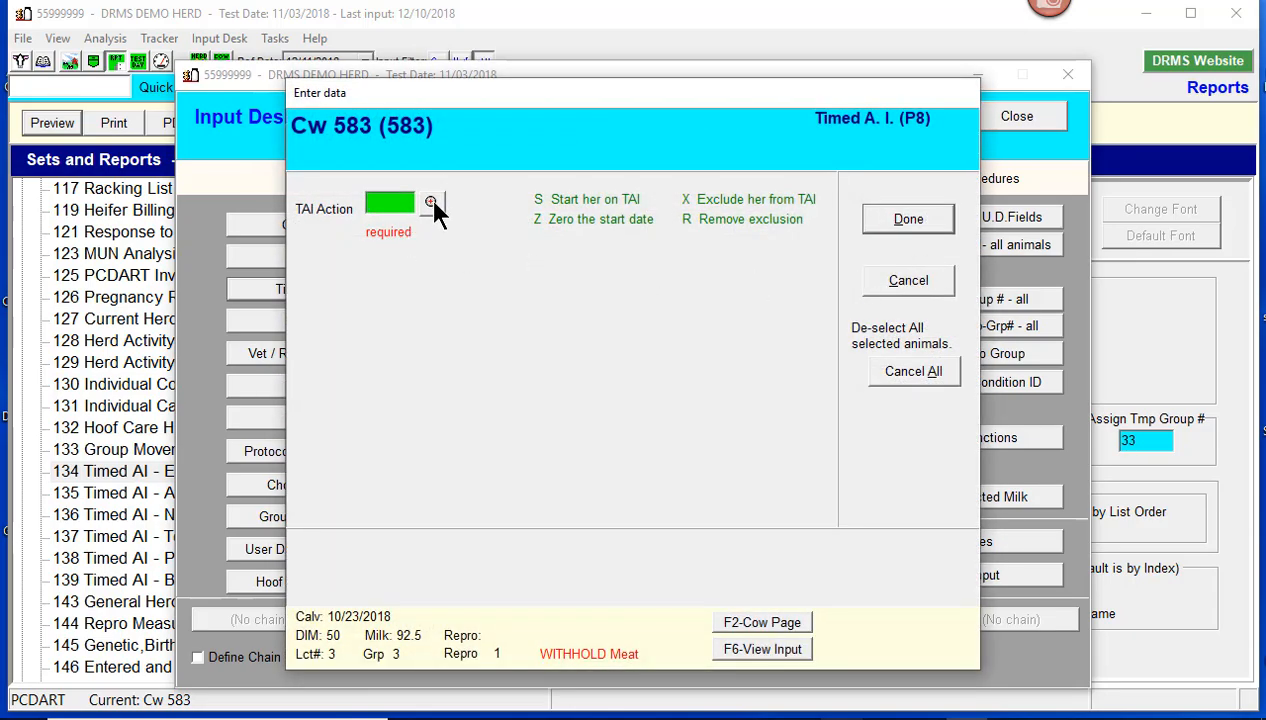
- Enroll the selected cows with TAI action S on the presyn protocol, reference date 12/11/2018, and close the Input Desk
click(430, 203)
double_click(515, 320)
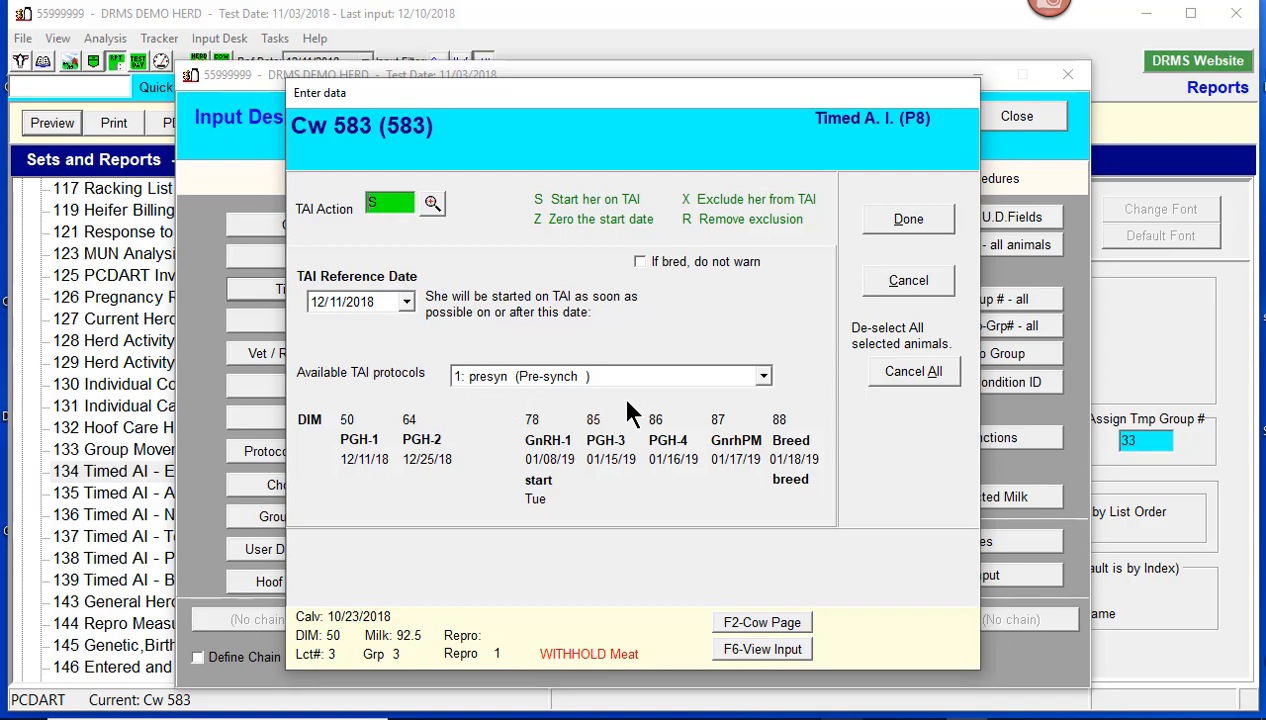
click(763, 379)
click(548, 397)
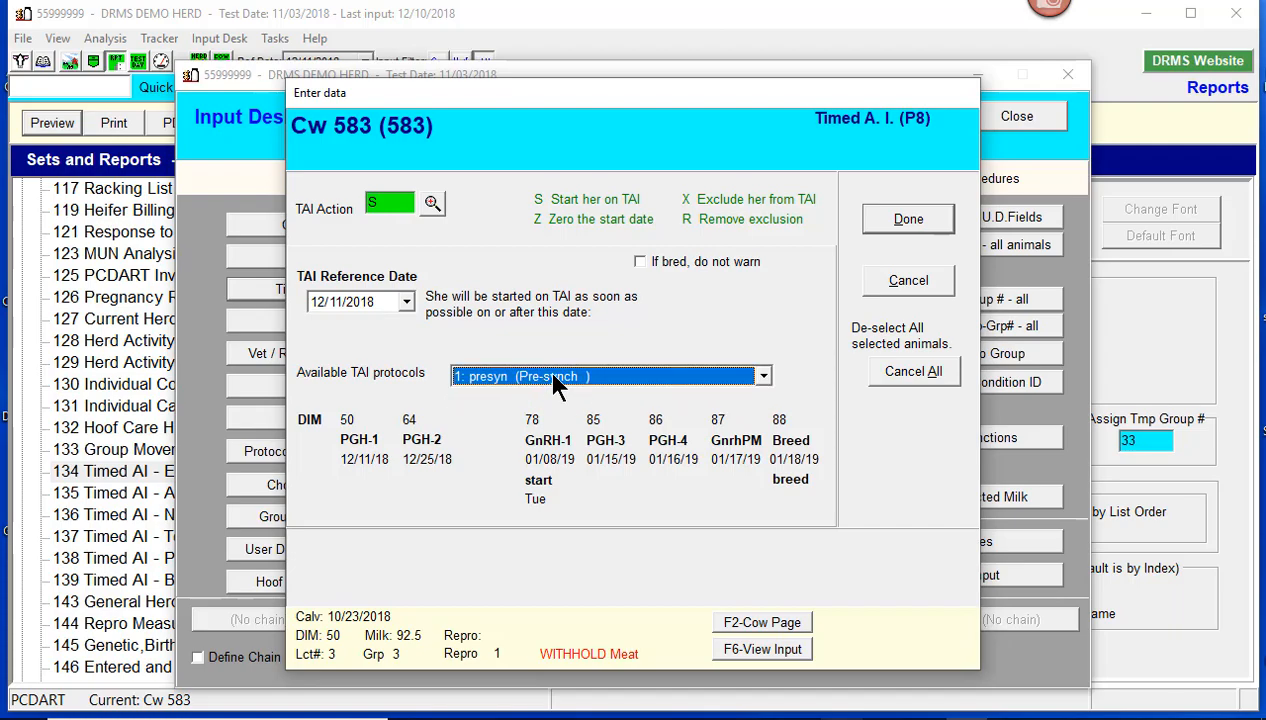
click(911, 222)
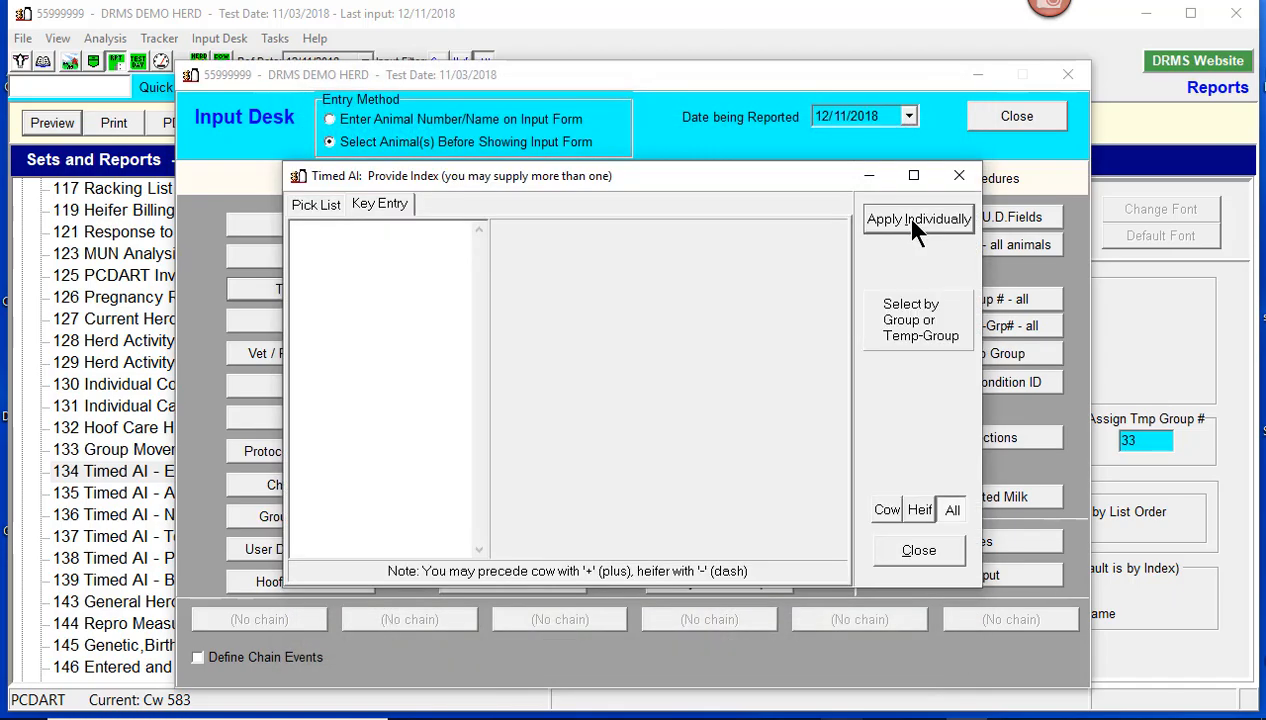
click(925, 552)
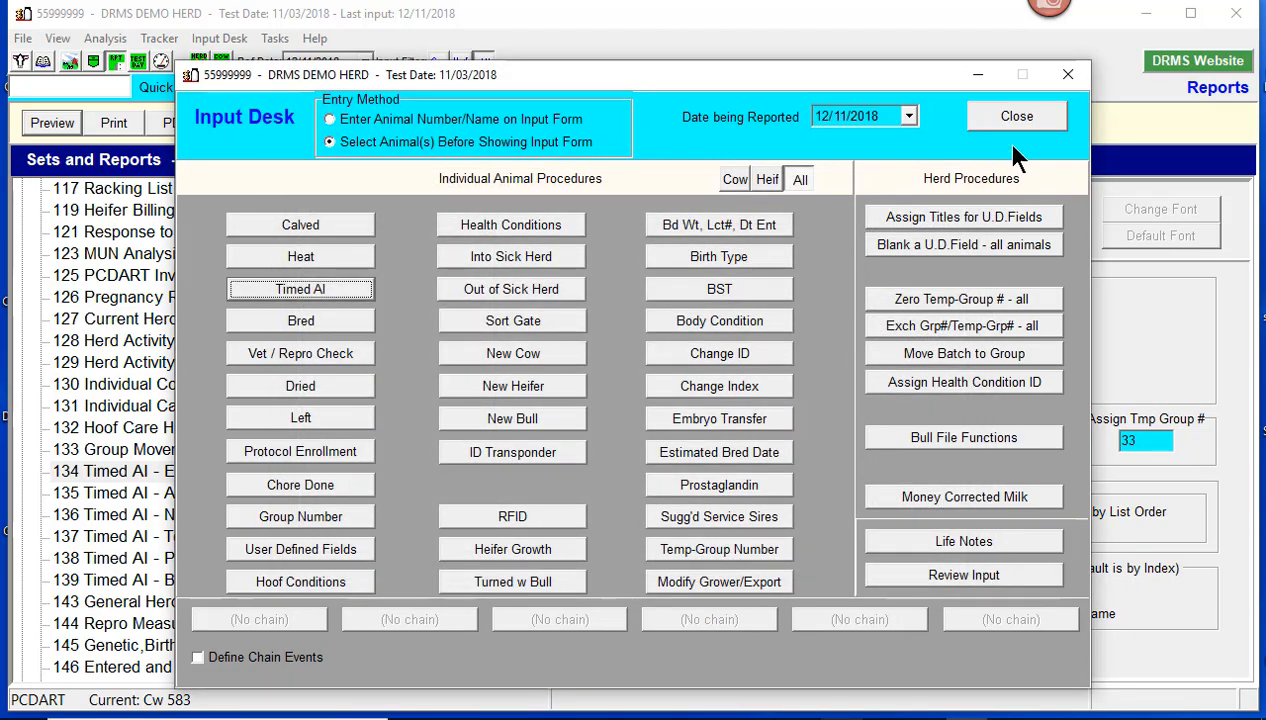
click(1028, 116)
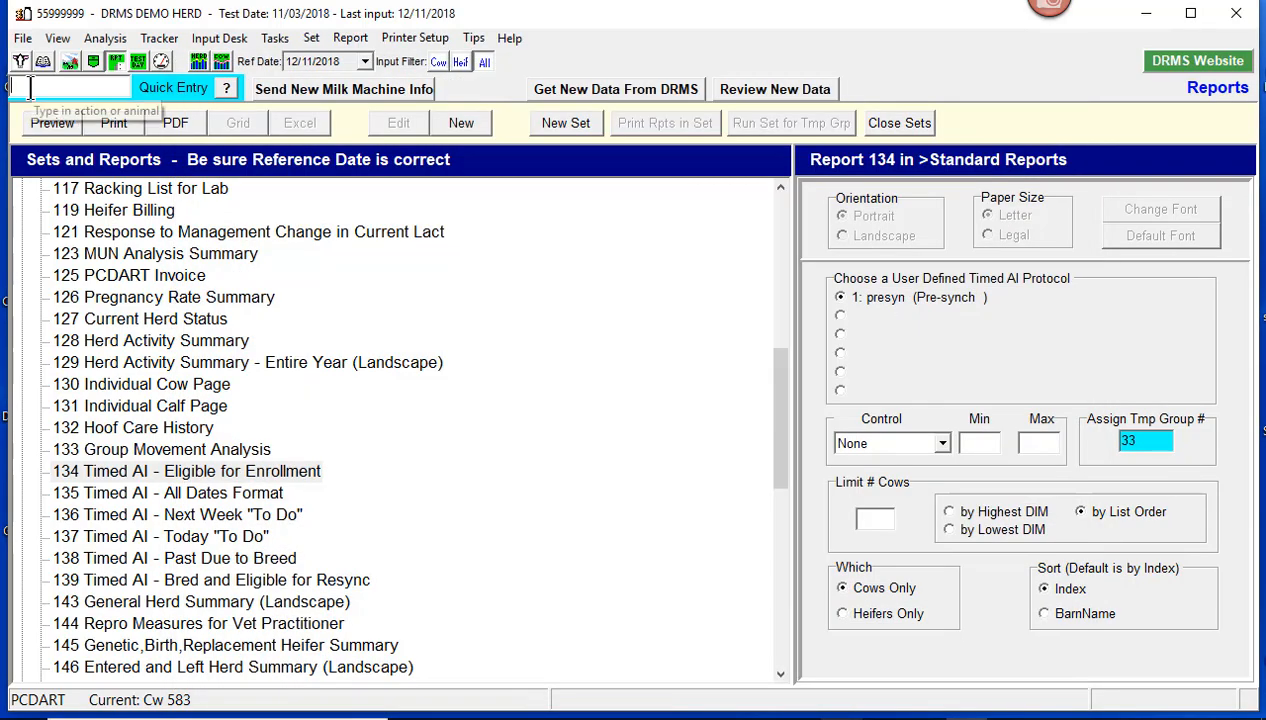
- Open the page of cow 583 and examine her sire and dam details, Timed AI schedule and chores
click(30, 88)
text(583)
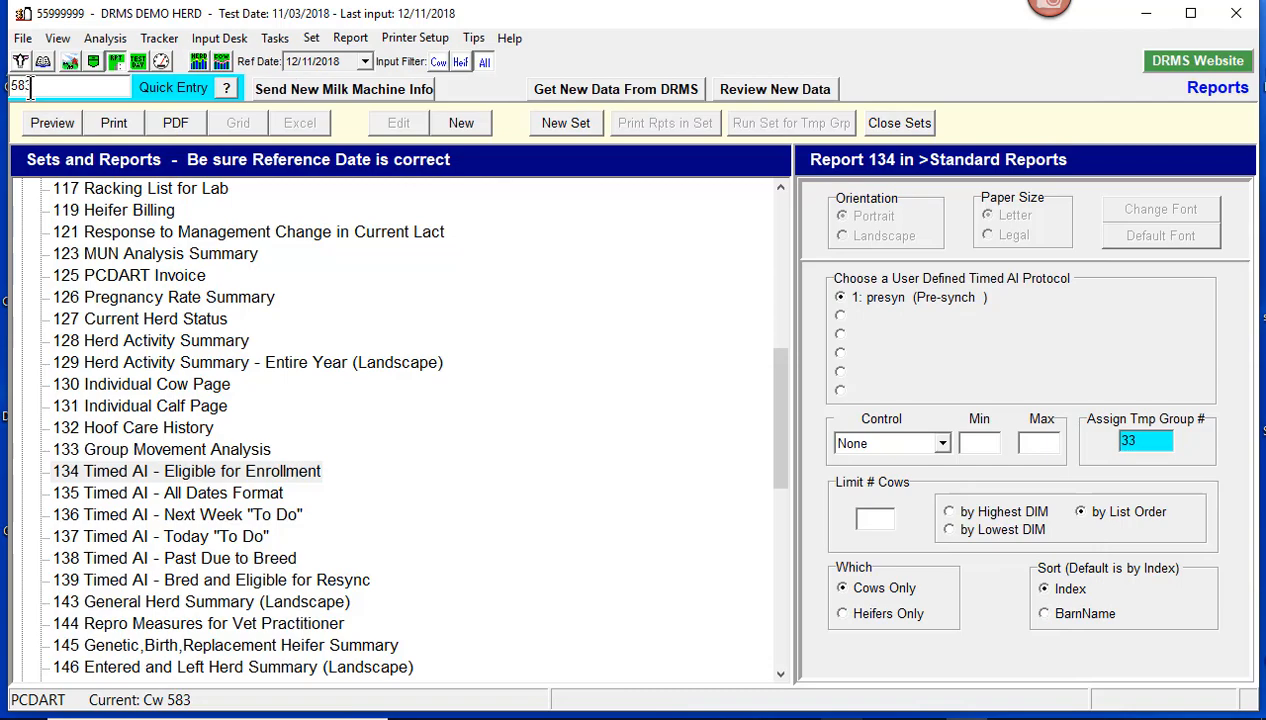
key(Return)
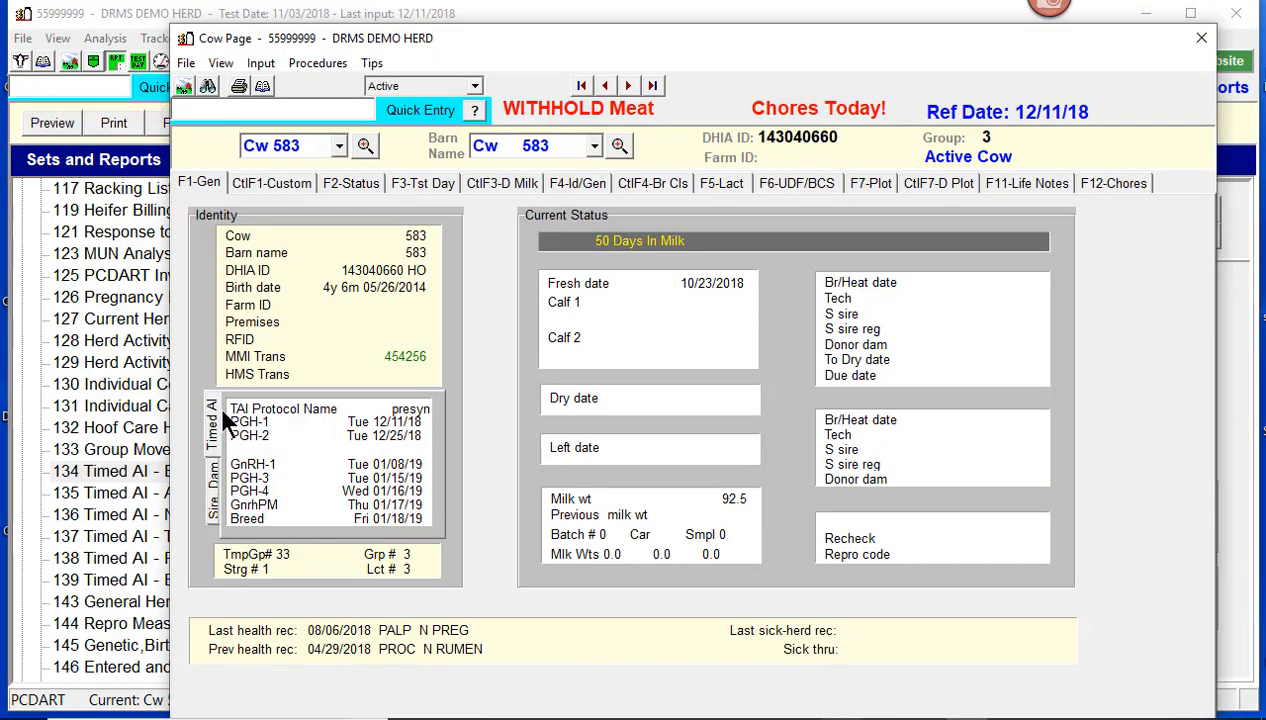
click(214, 476)
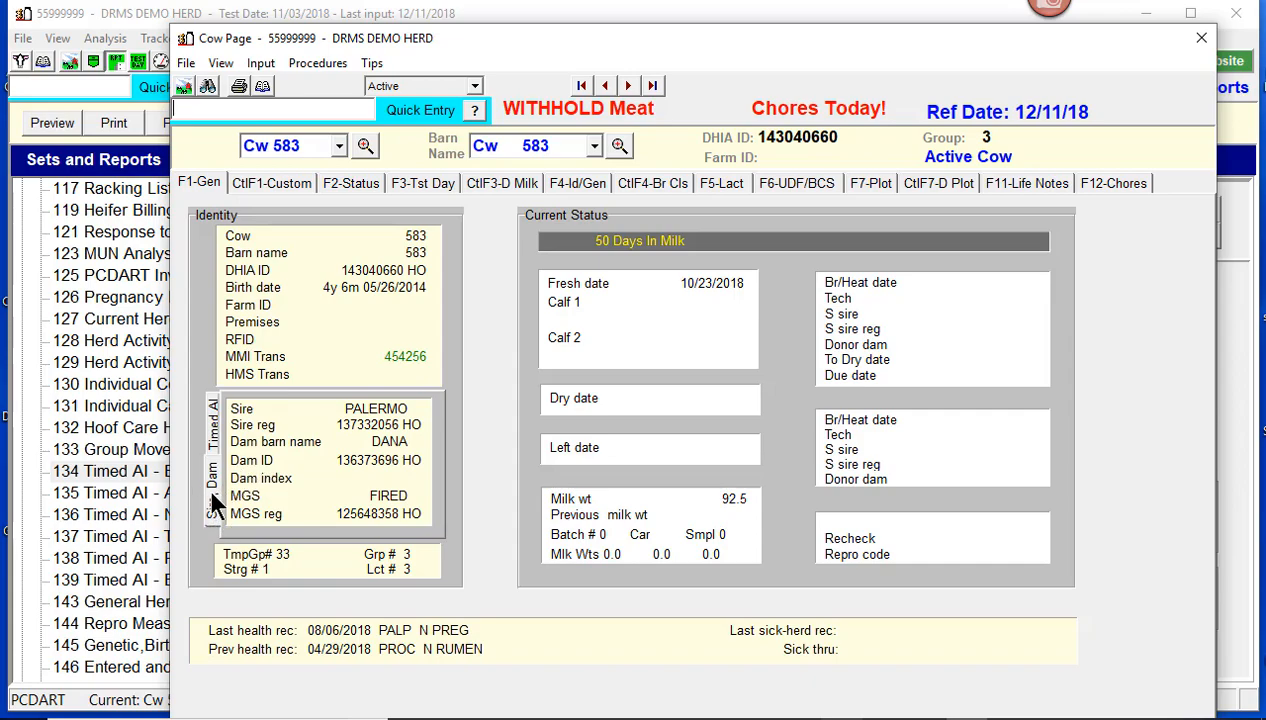
click(212, 424)
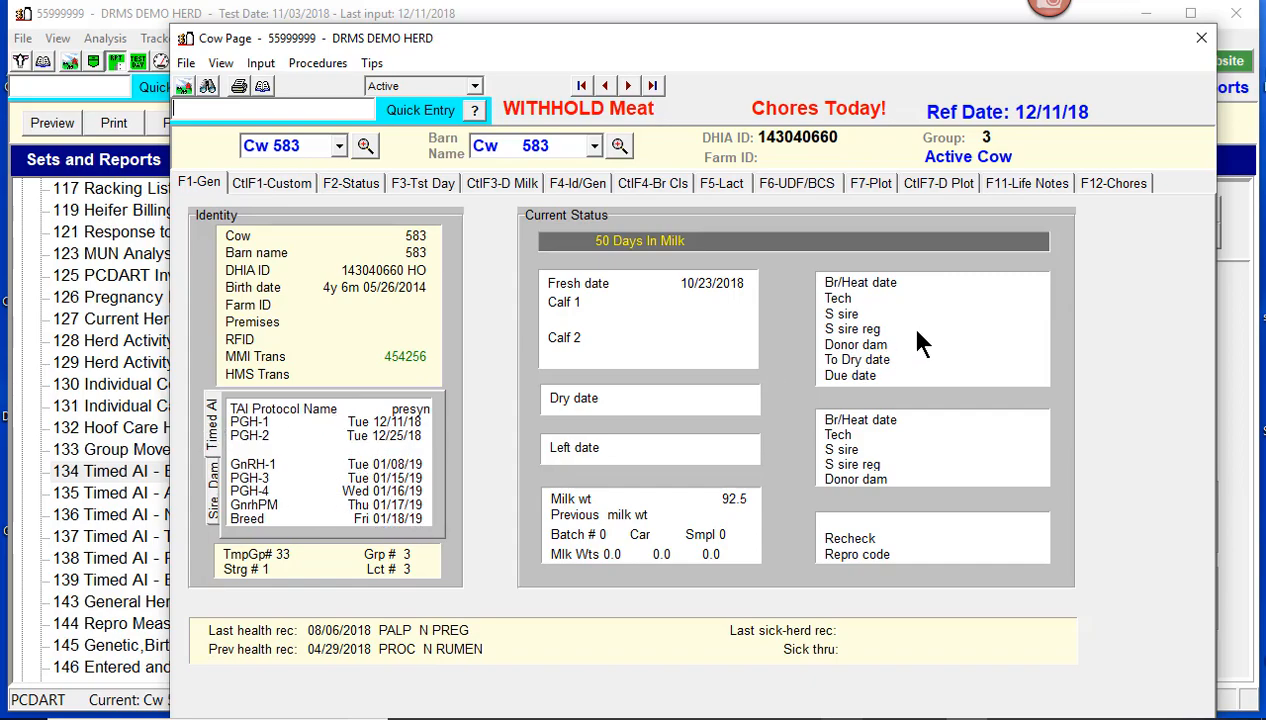
click(1115, 185)
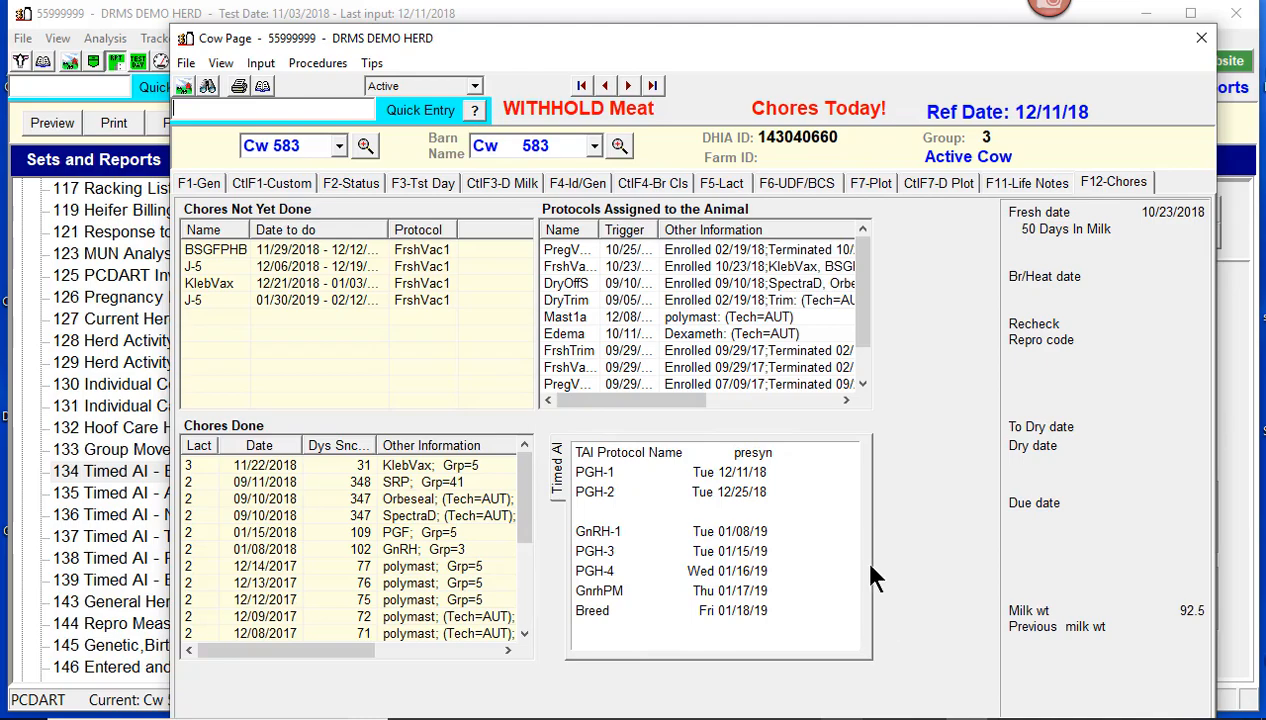
- Leave the cow page, preview report 135 Timed AI - All Dates Format for the presyn protocol, and close the preview
click(1201, 37)
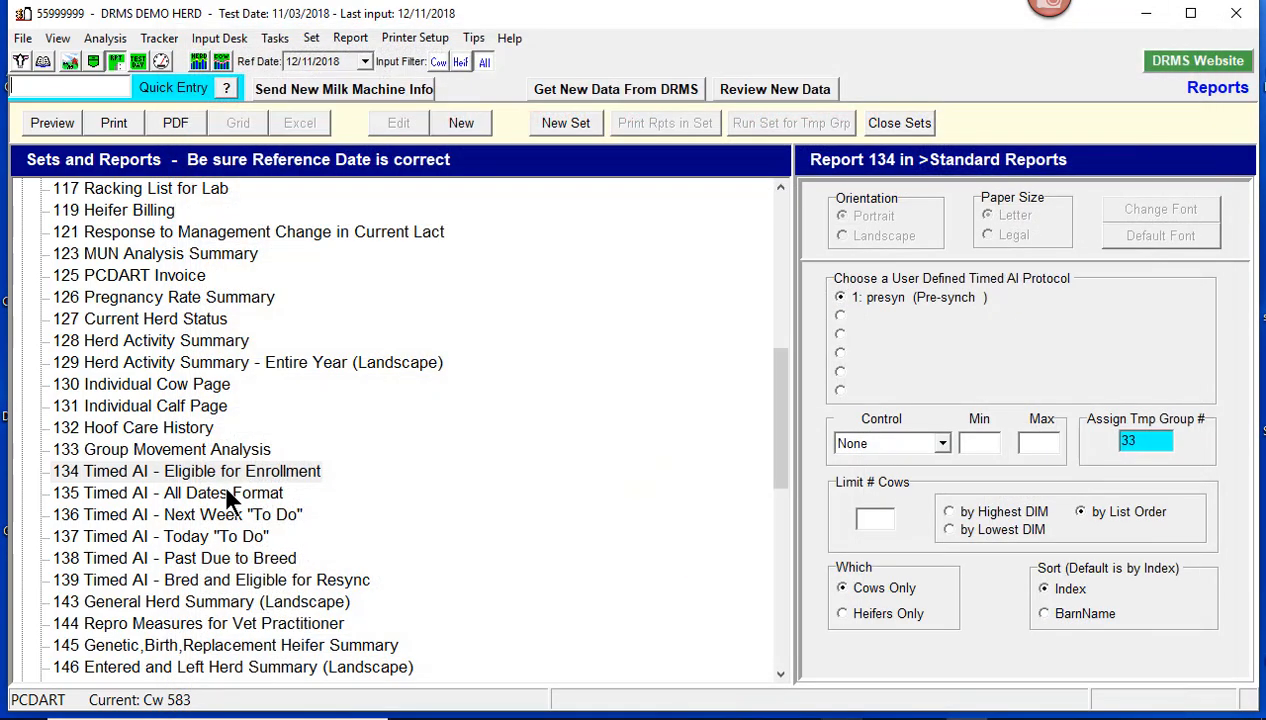
click(126, 496)
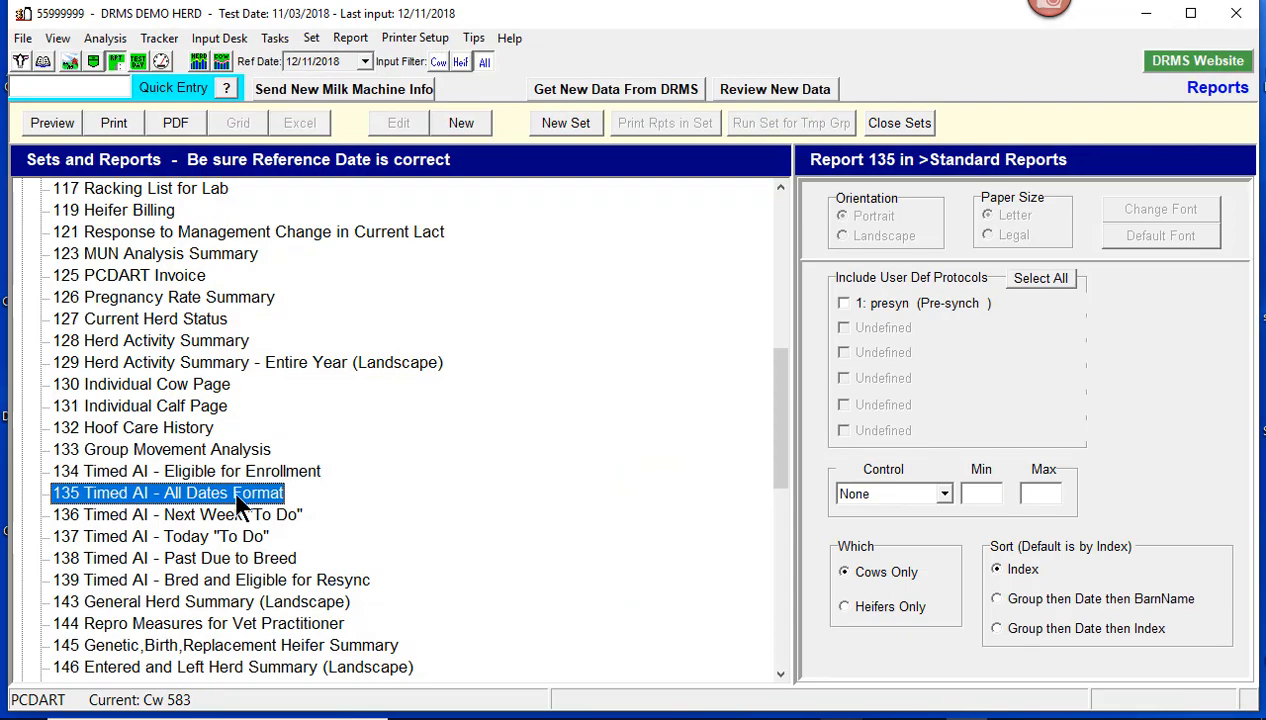
click(847, 303)
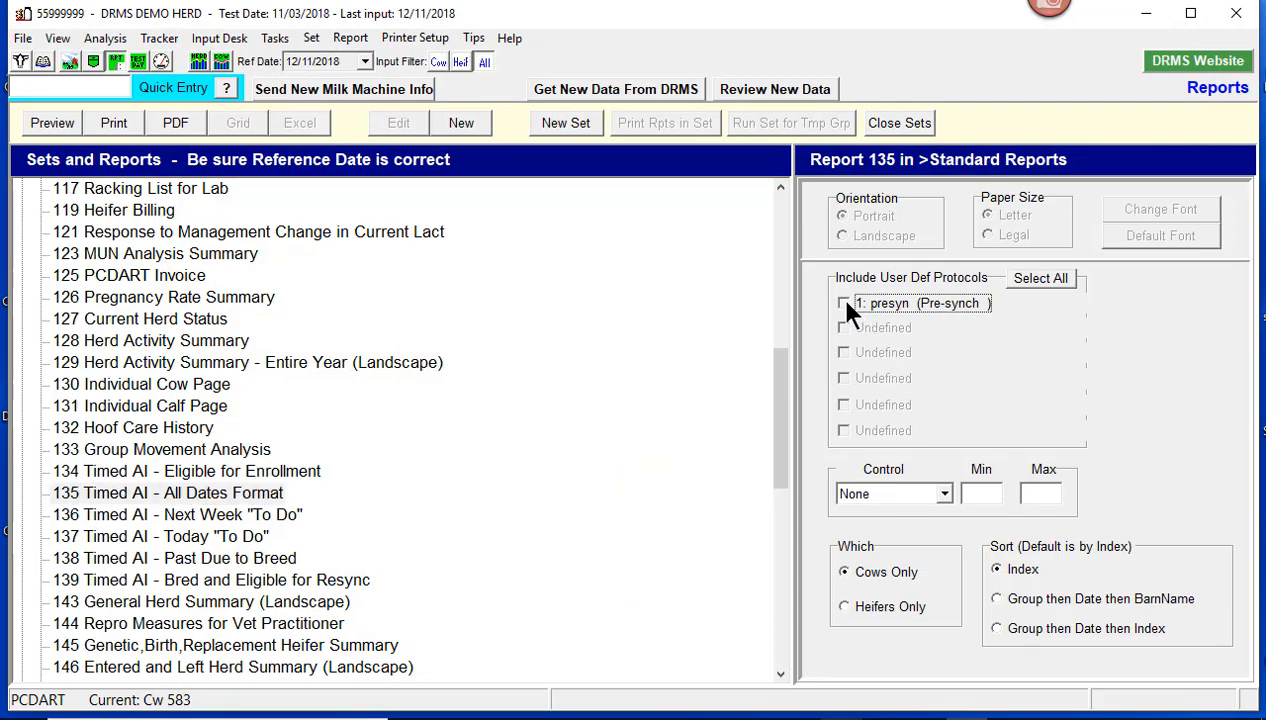
click(55, 124)
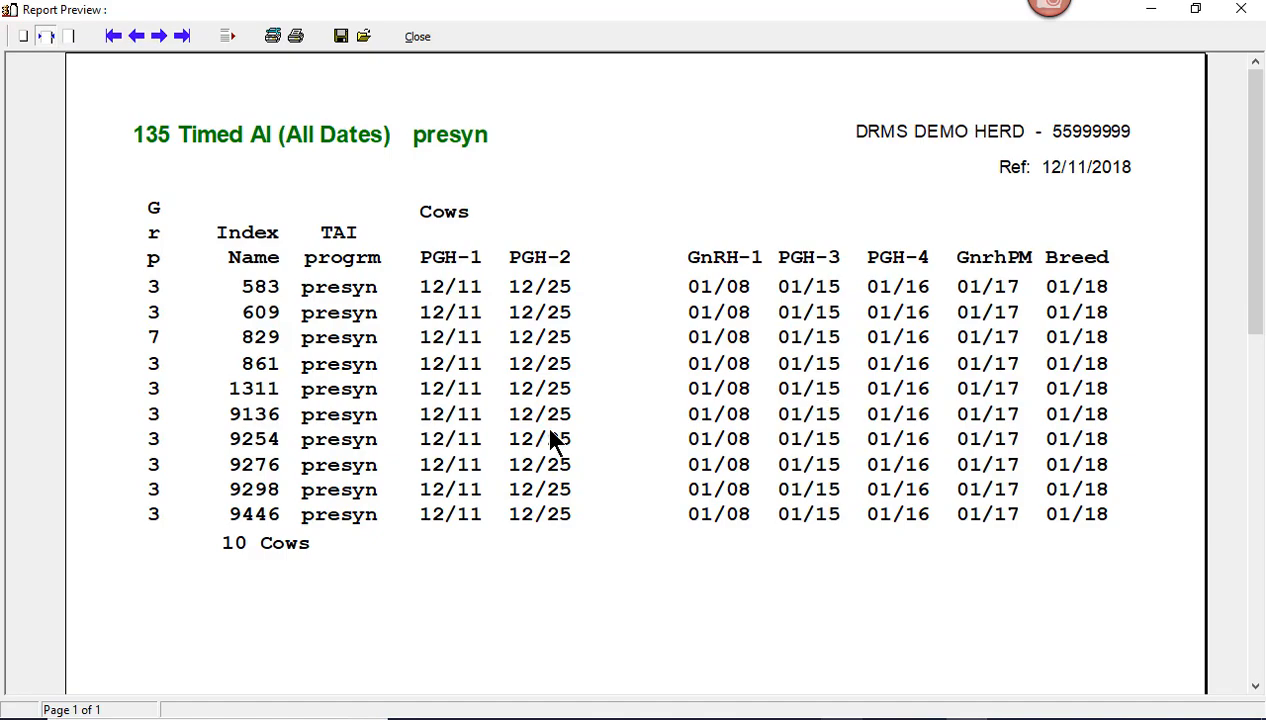
click(417, 37)
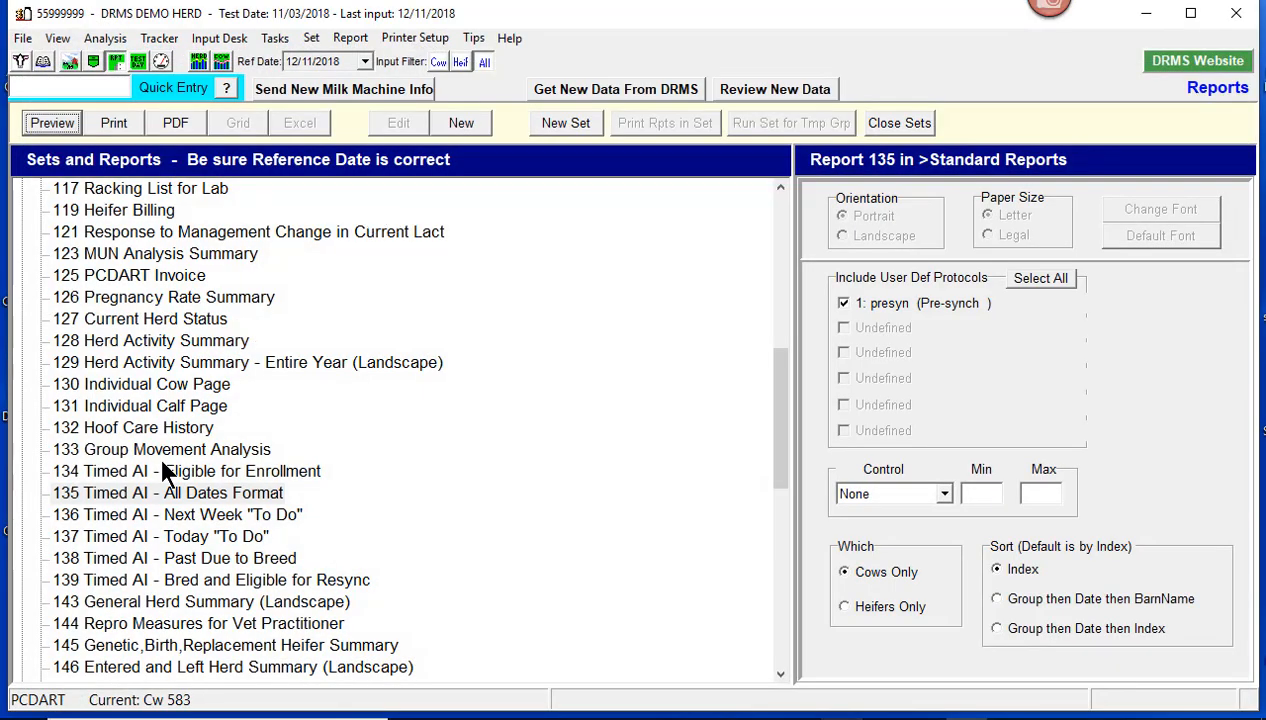
- Preview report 136 Timed AI - Next Week "To Do" with the presyn protocol included, and close it
click(140, 515)
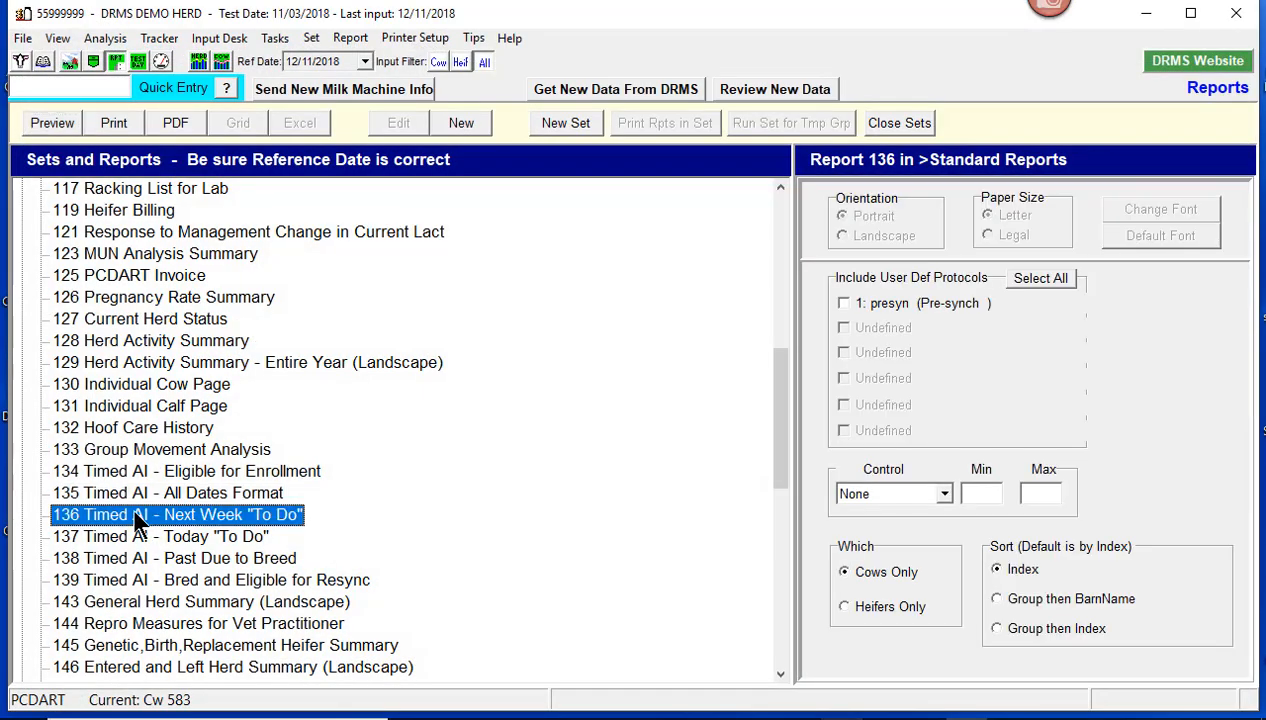
click(845, 303)
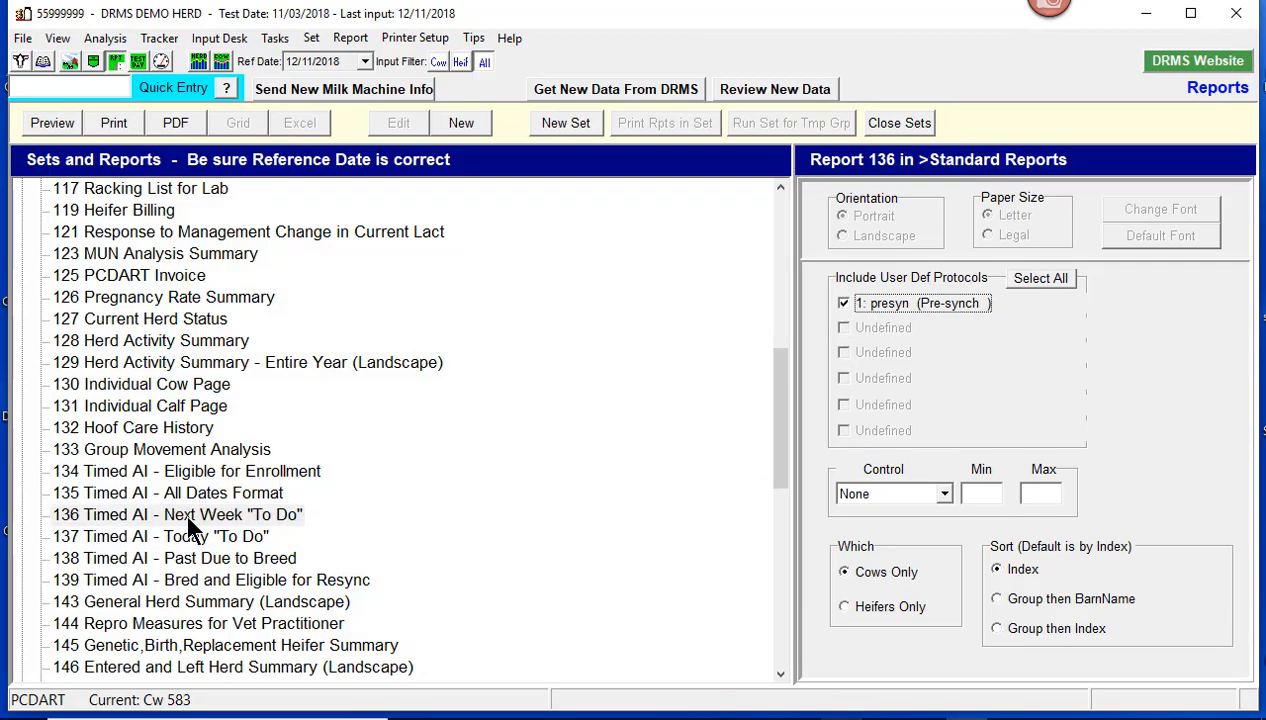
click(52, 121)
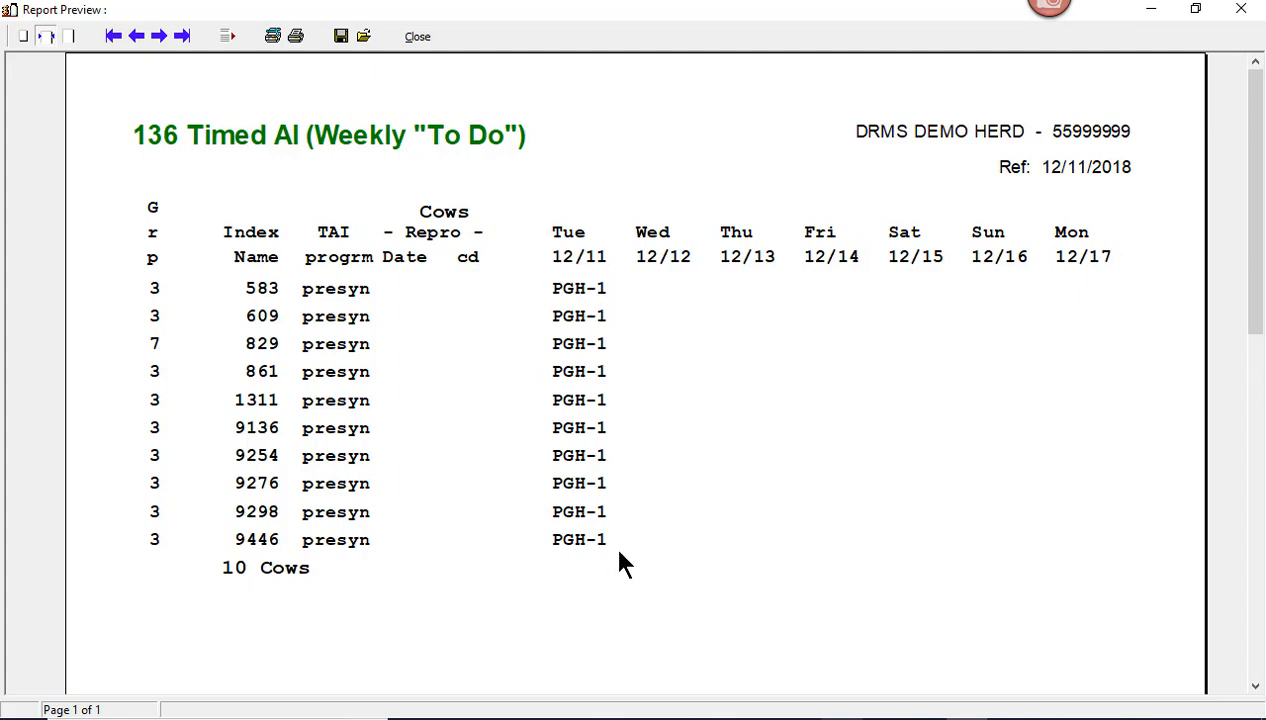
click(417, 36)
- Preview report 137 Timed AI - Today "To Do" with the presyn protocol included, and close it
click(68, 538)
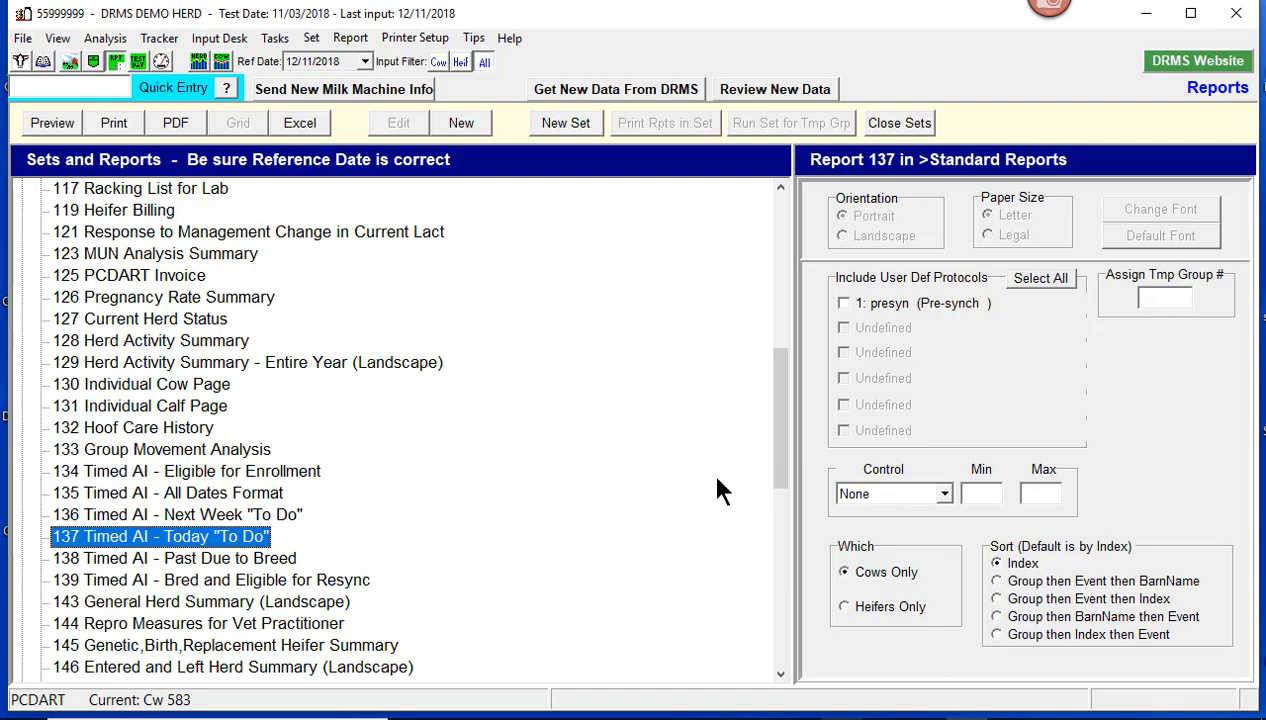
click(840, 299)
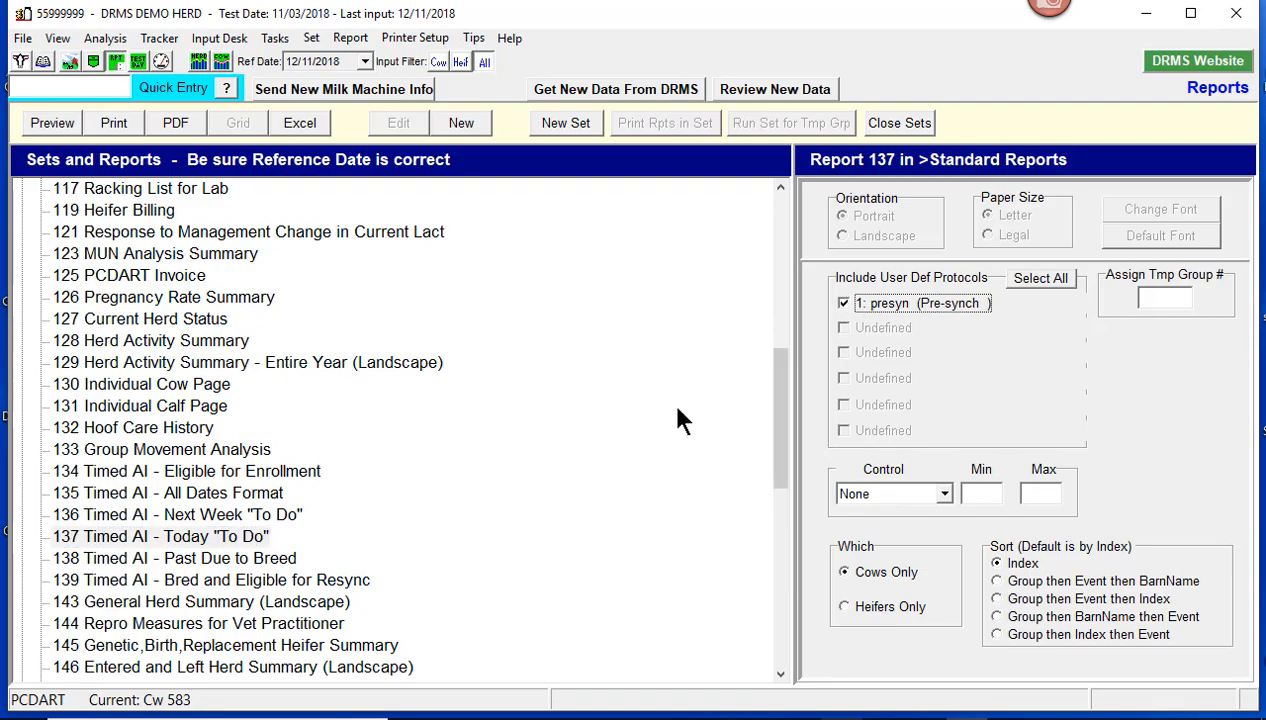
double_click(213, 537)
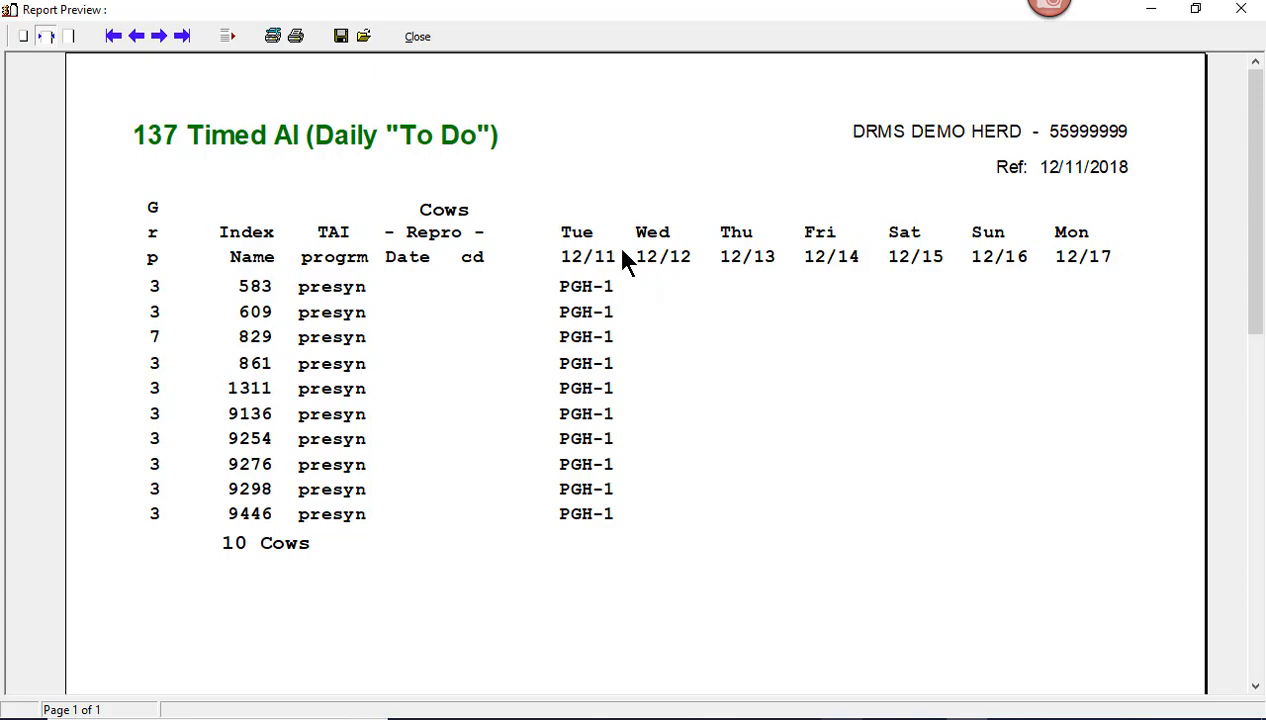
click(417, 37)
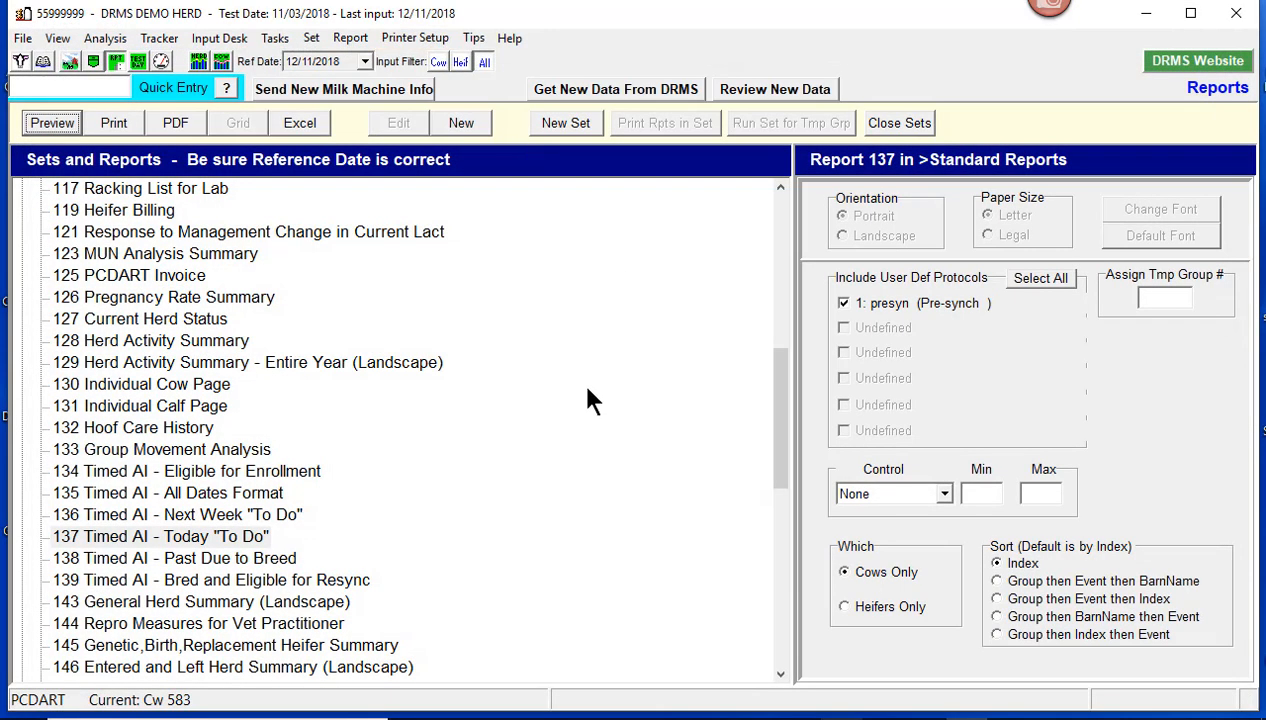
- Examine the options of report 138 Past Due to Breed and report 139 Bred and Eligible for Resync
click(197, 560)
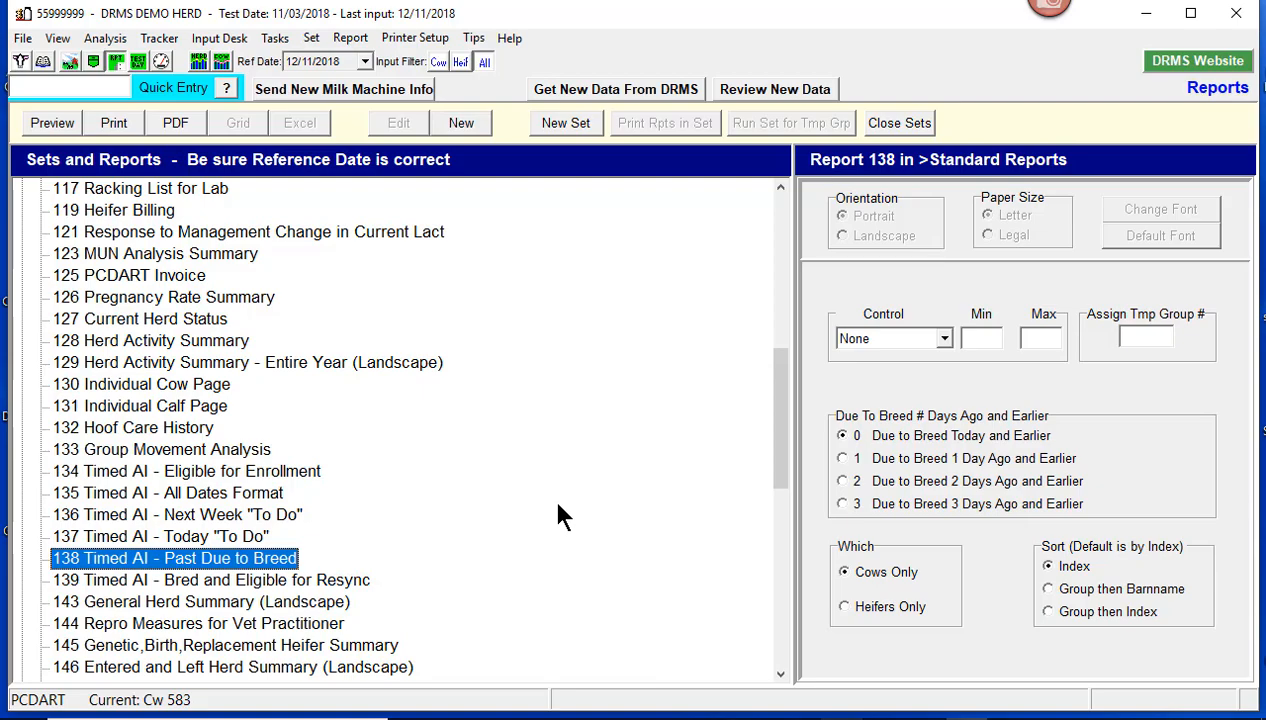
click(362, 581)
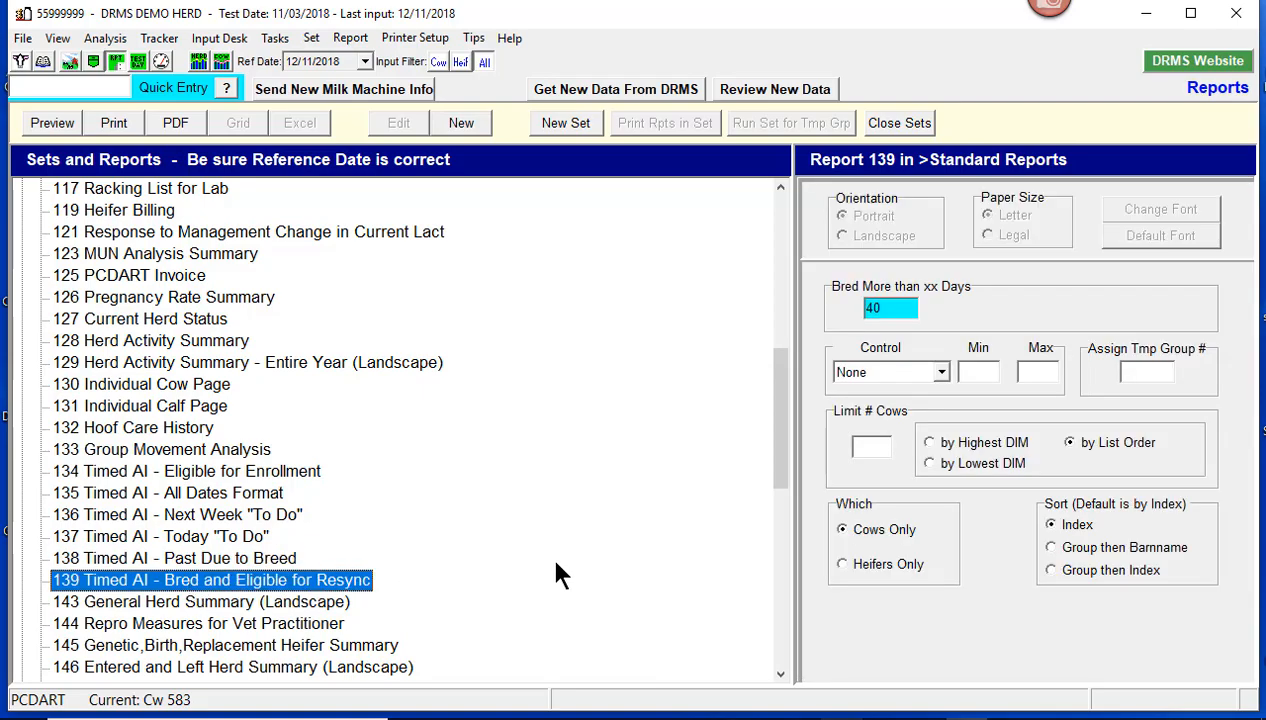